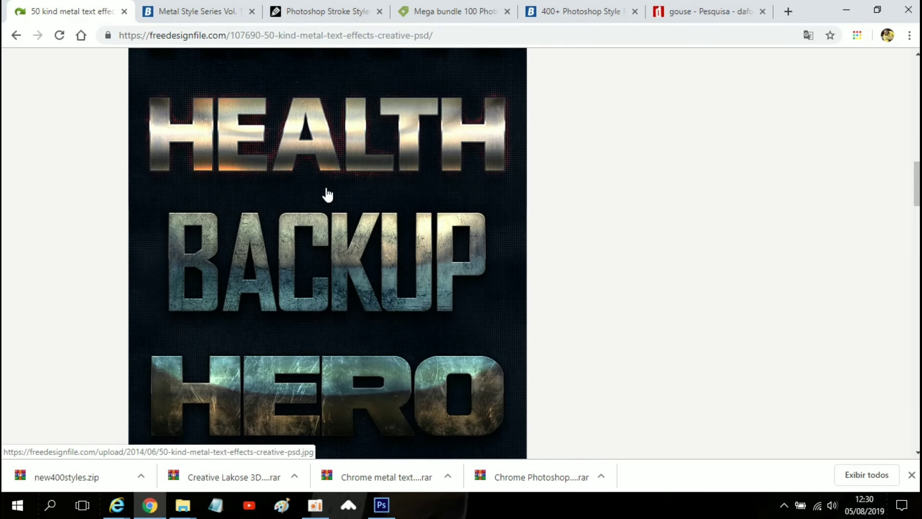
Download the free "50 kind metal text effects creative psd" pack from its freedesignfile page.
scroll(325, 191, "up", 2)
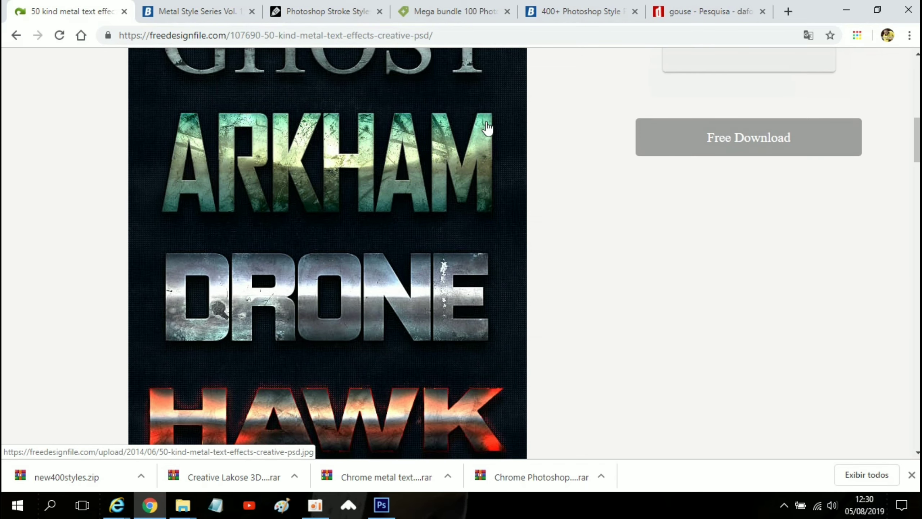
left_click(698, 152)
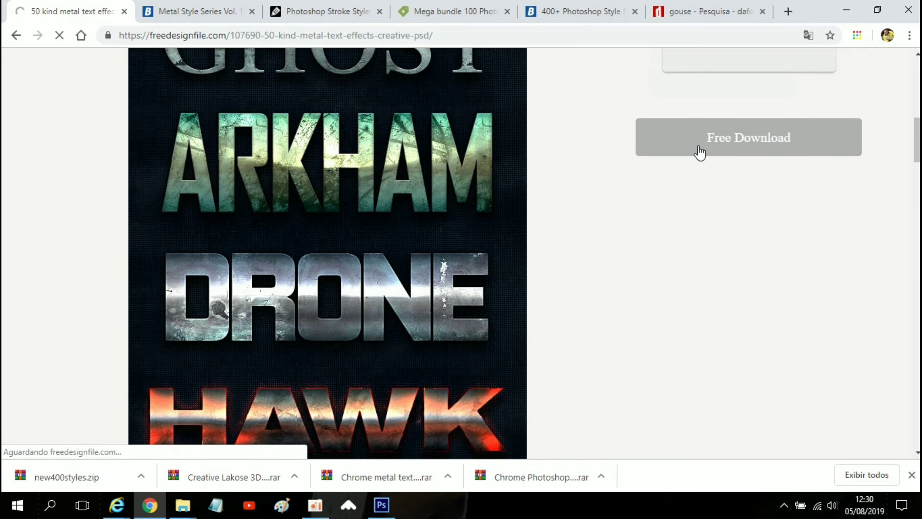
scroll(432, 192, "up", 5)
scroll(434, 193, "down", 6)
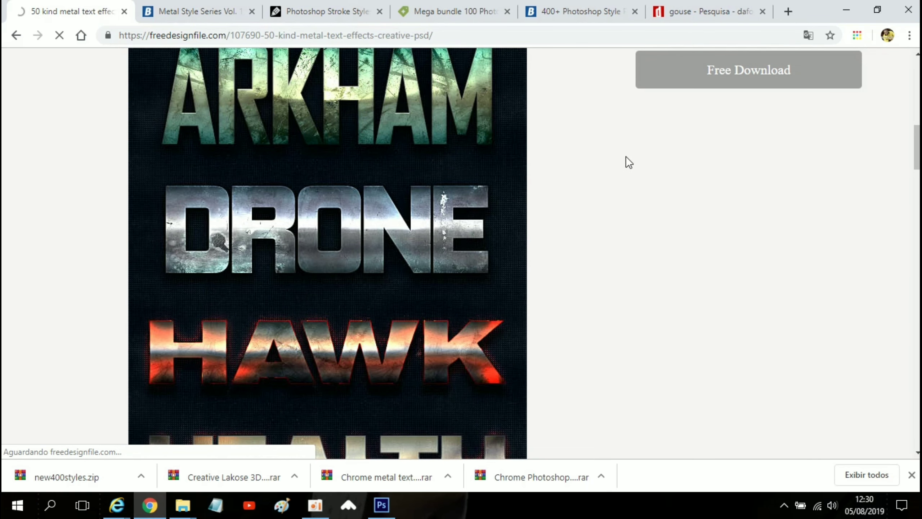
scroll(626, 160, "up", 3)
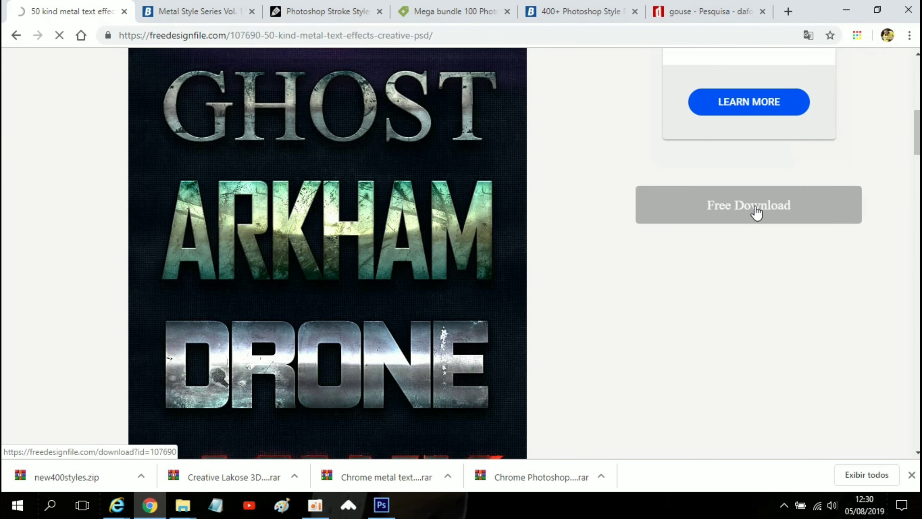
scroll(756, 212, "down", 5)
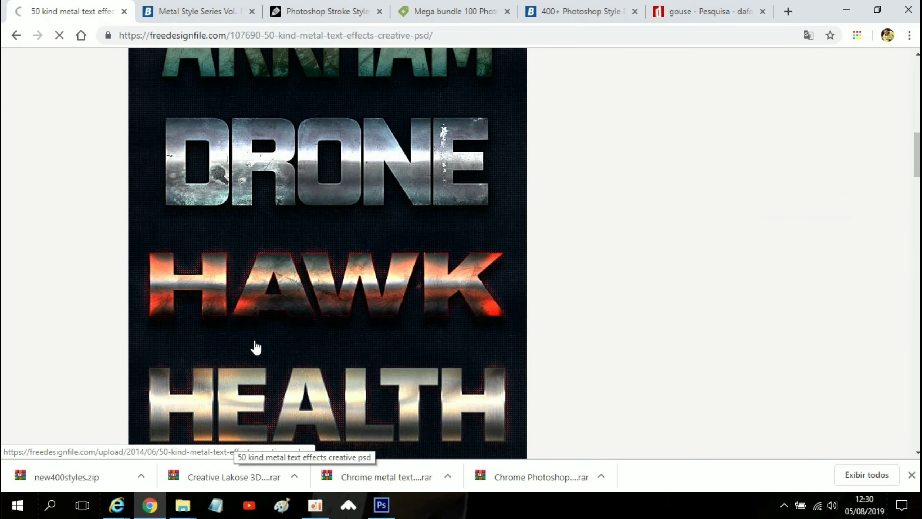
scroll(432, 305, "down", 8)
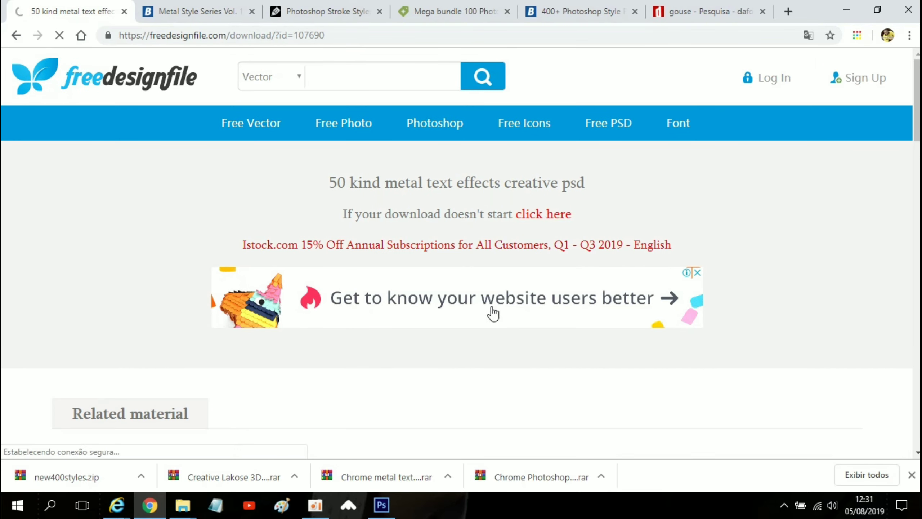
scroll(493, 313, "down", 7)
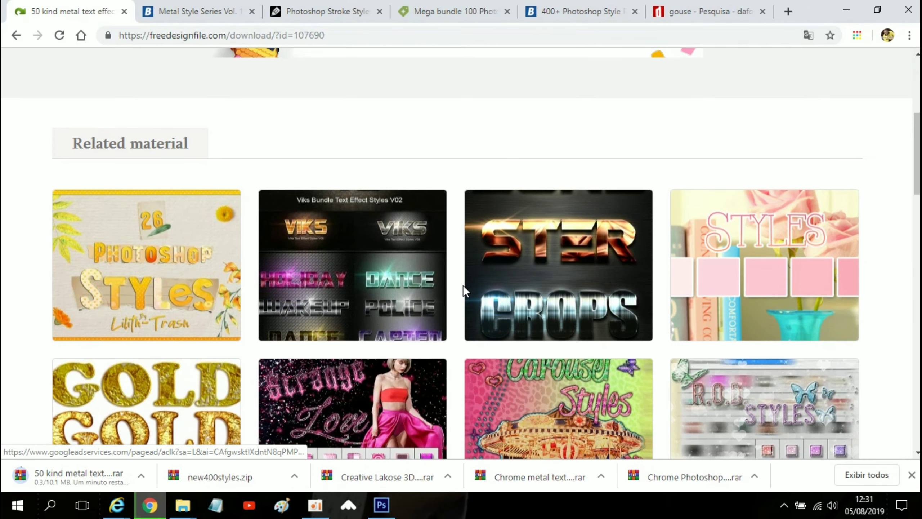
scroll(462, 286, "down", 5)
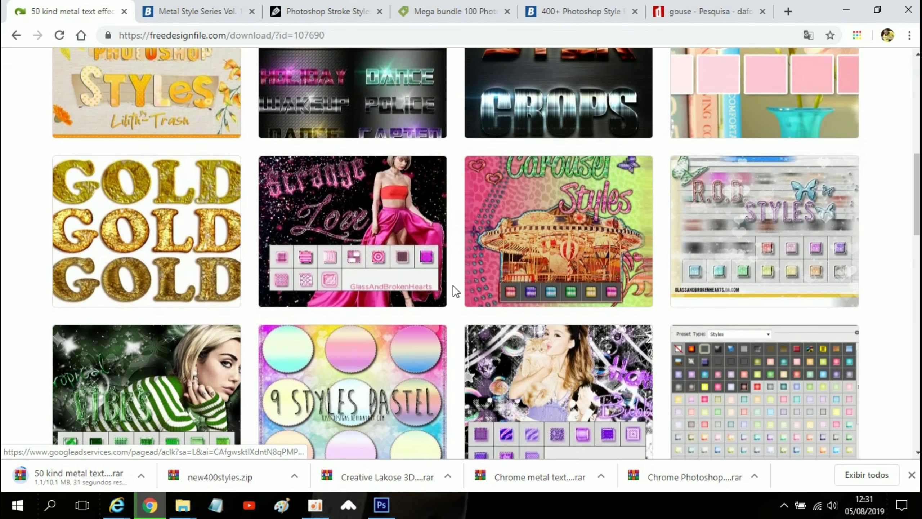
scroll(453, 286, "down", 5)
scroll(436, 286, "up", 17)
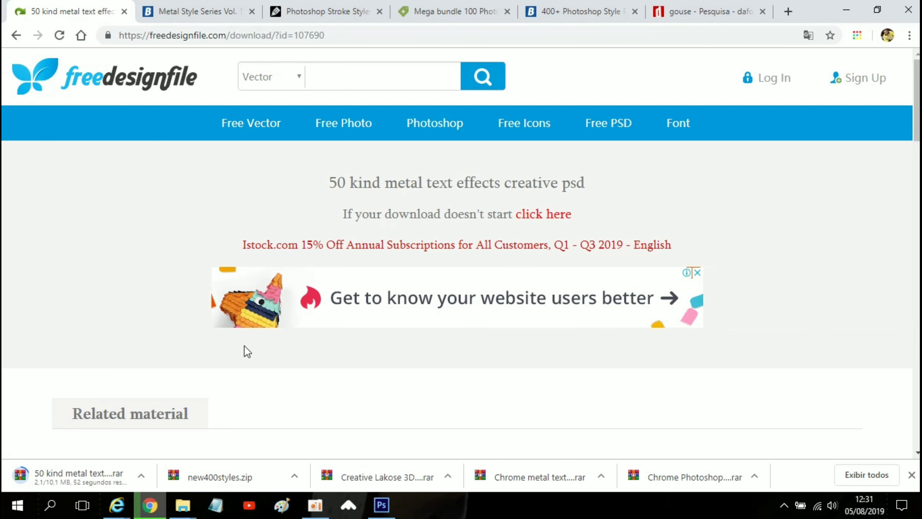
Switch to File Explorer and open the stilos folder inside Imagens.
left_click(183, 505)
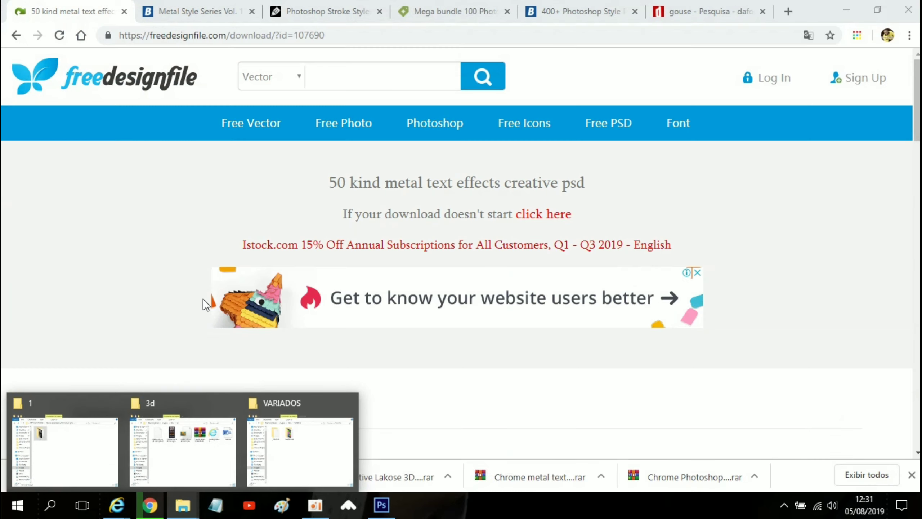
left_click(183, 451)
left_click(198, 195)
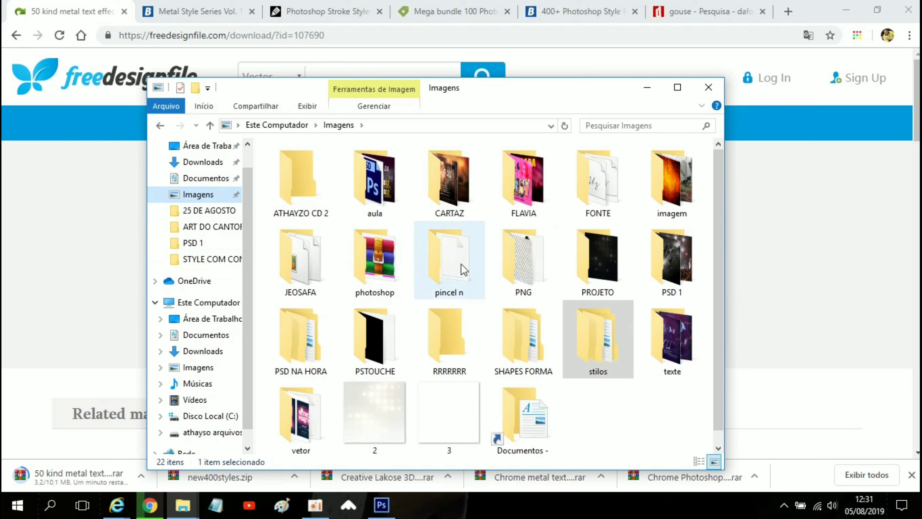
double_click(595, 346)
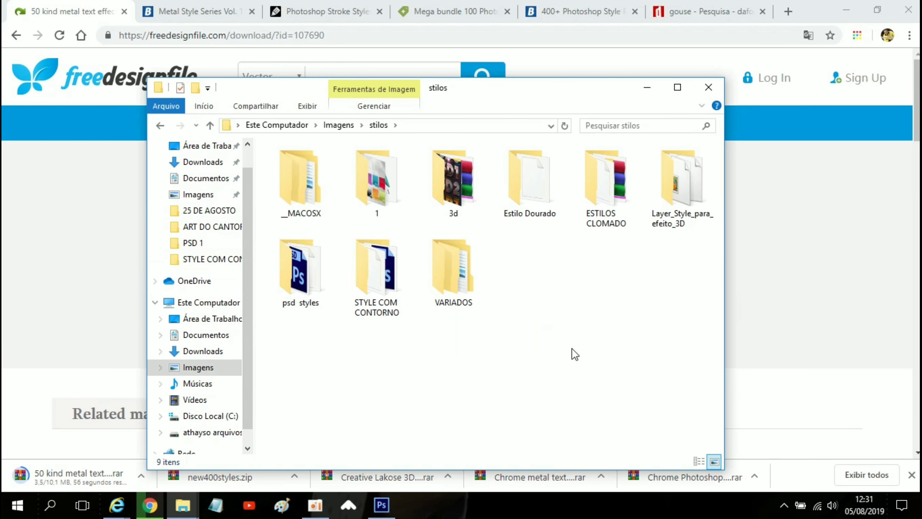
Create a new folder named METAL inside the stilos folder.
right_click(525, 339)
mouse_move(552, 305)
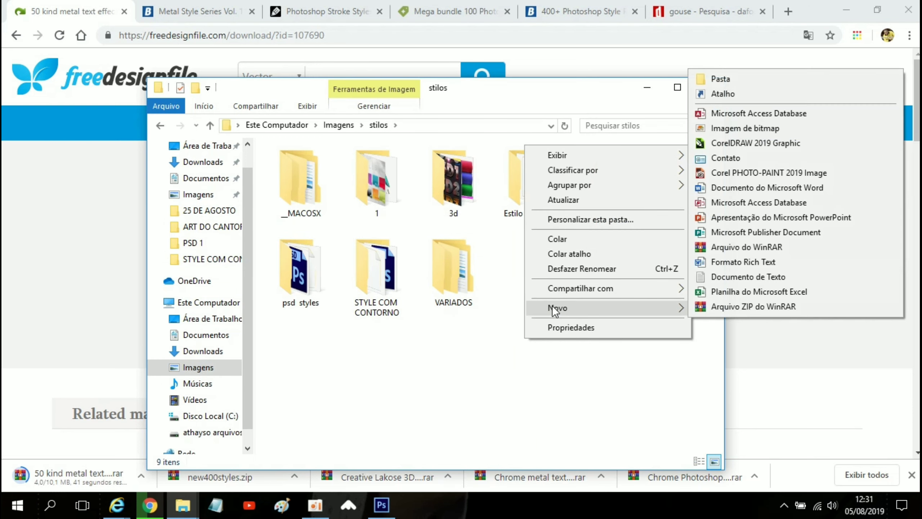
left_click(721, 79)
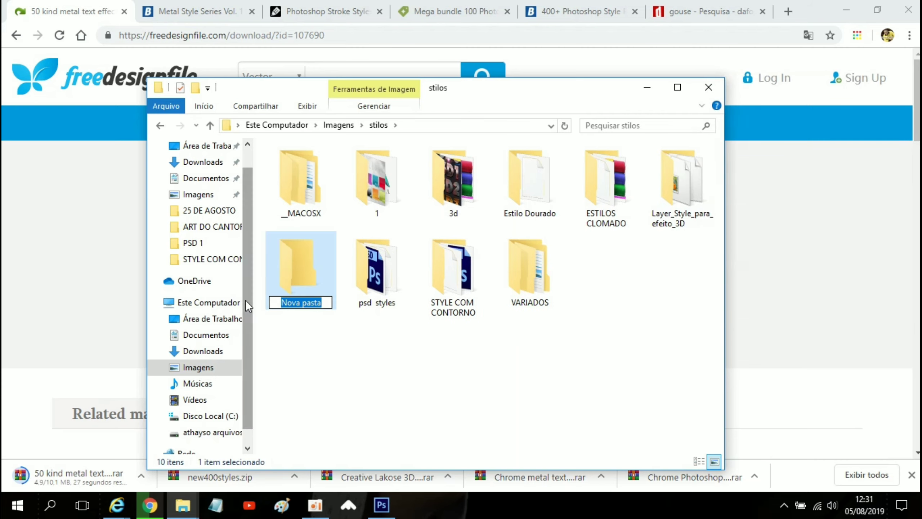
key("BackSpace")
type("METAL")
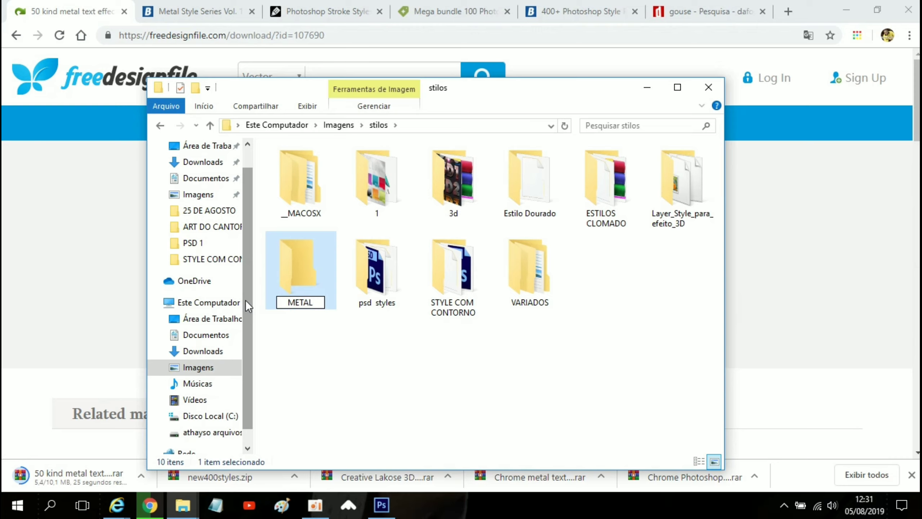
key("Return")
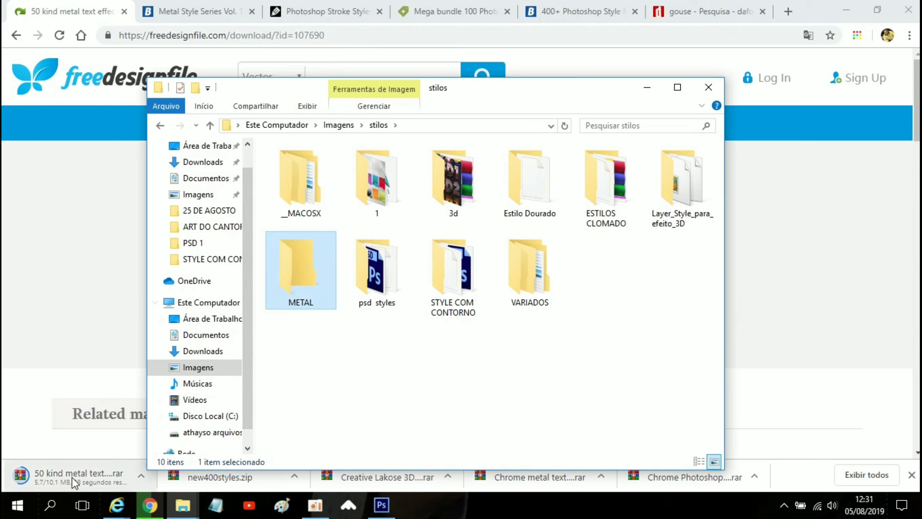
Switch to Photoshop and load the Creative Lakose 3D Text Styles.asl style set from the 3d folder in stilos.
left_click(381, 505)
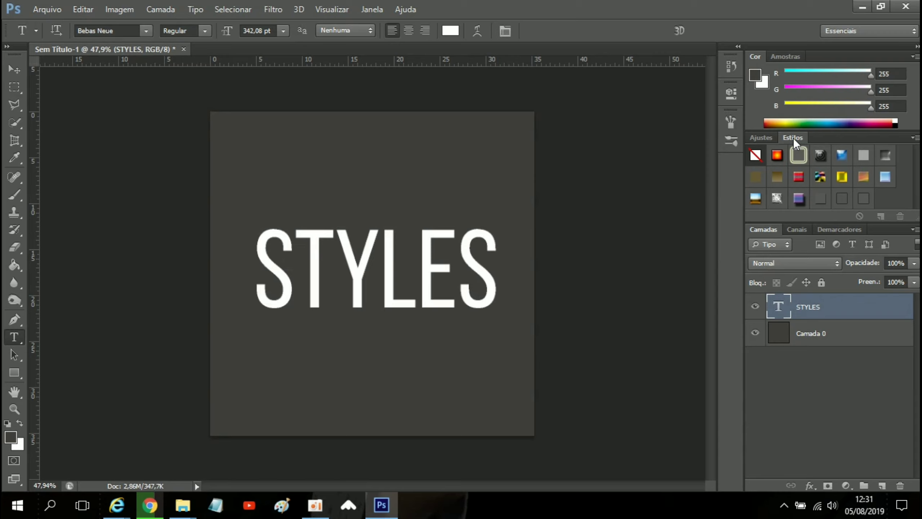
left_click(914, 138)
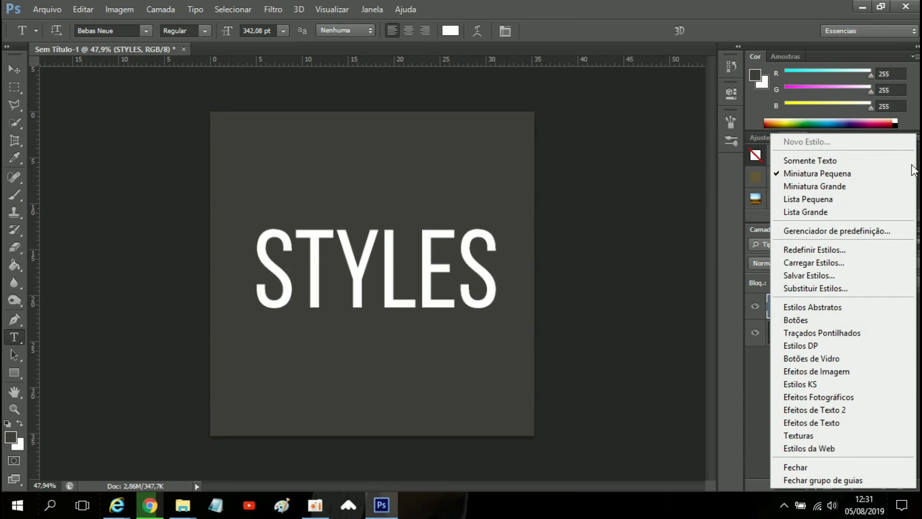
left_click(851, 265)
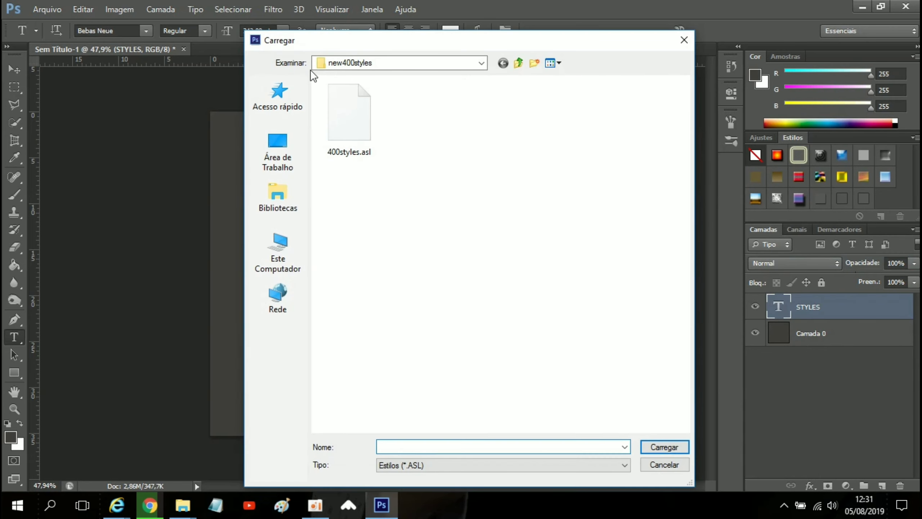
left_click(481, 63)
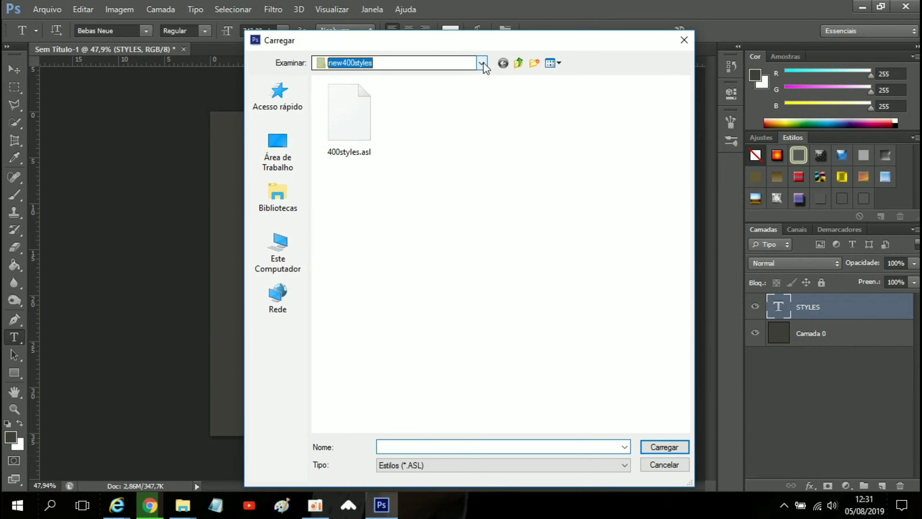
left_click(437, 219)
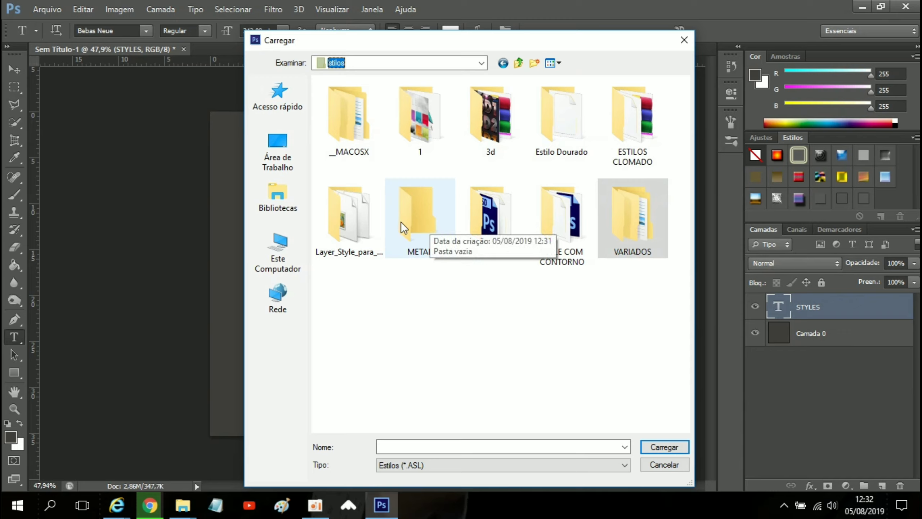
left_click(492, 135)
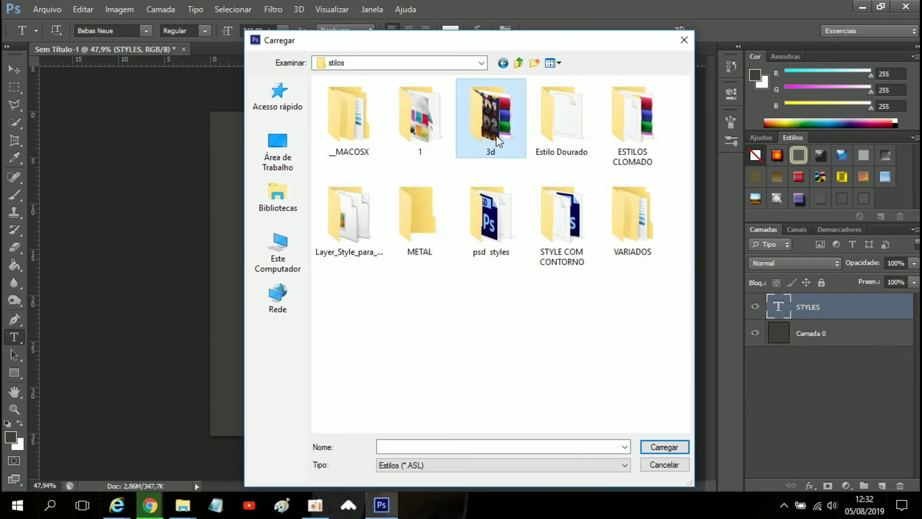
double_click(496, 135)
left_click(378, 144)
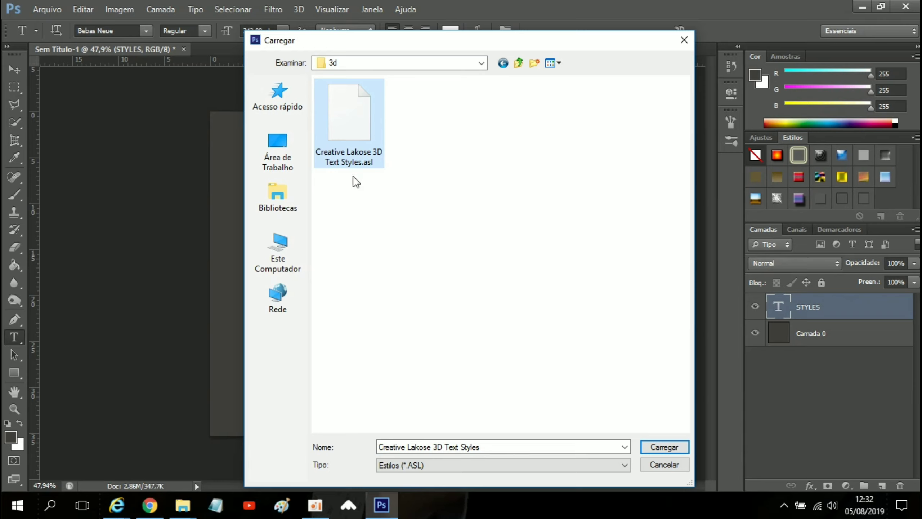
left_click(663, 446)
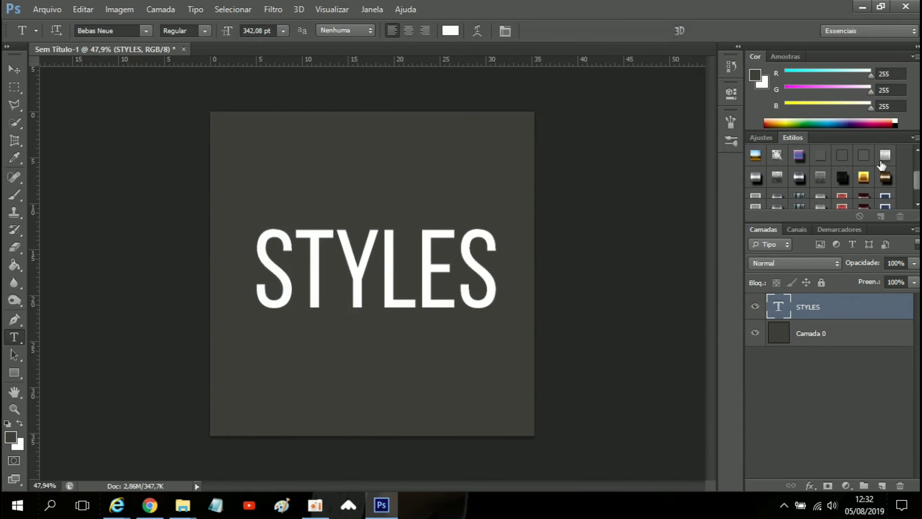
Try the loaded red, gold and dark chrome styles on the STYLES text layer, finishing with the grey Style 5.
scroll(882, 166, "down", 2)
scroll(882, 171, "down", 1)
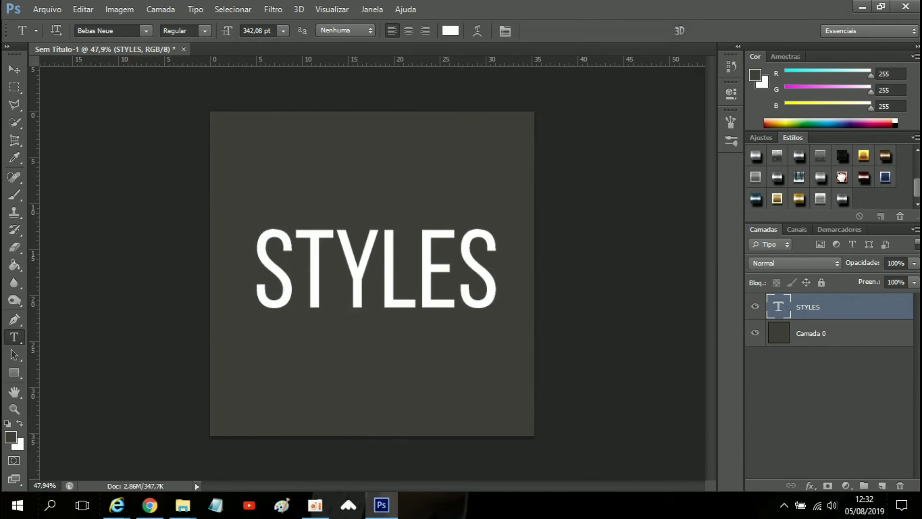
left_click(841, 177)
left_click(778, 199)
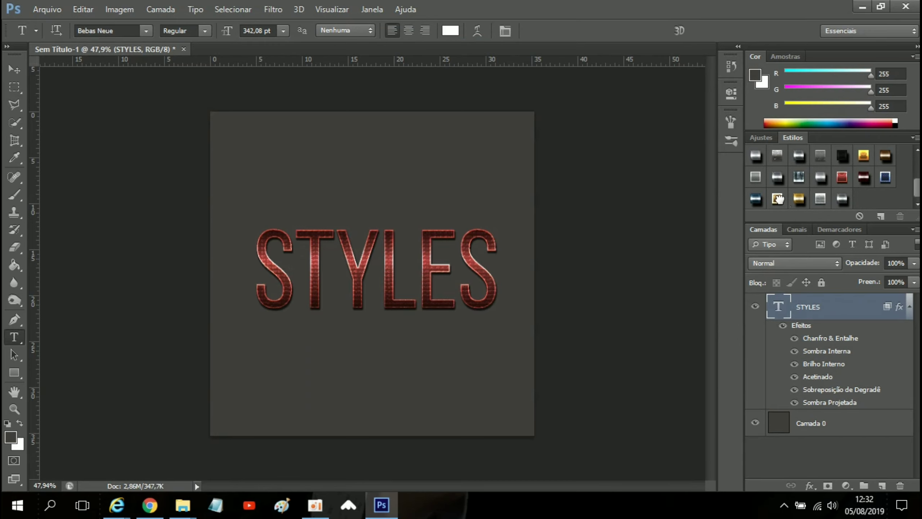
left_click(799, 199)
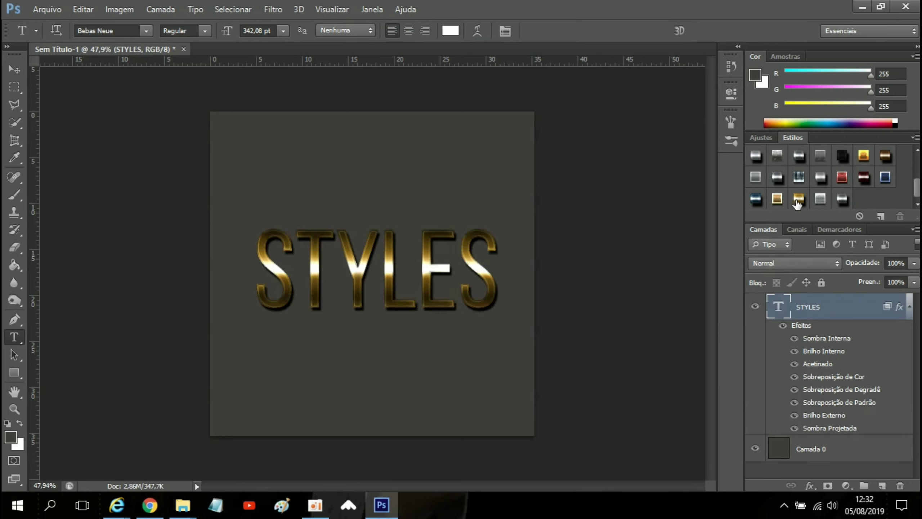
left_click(841, 199)
scroll(843, 200, "up", 1)
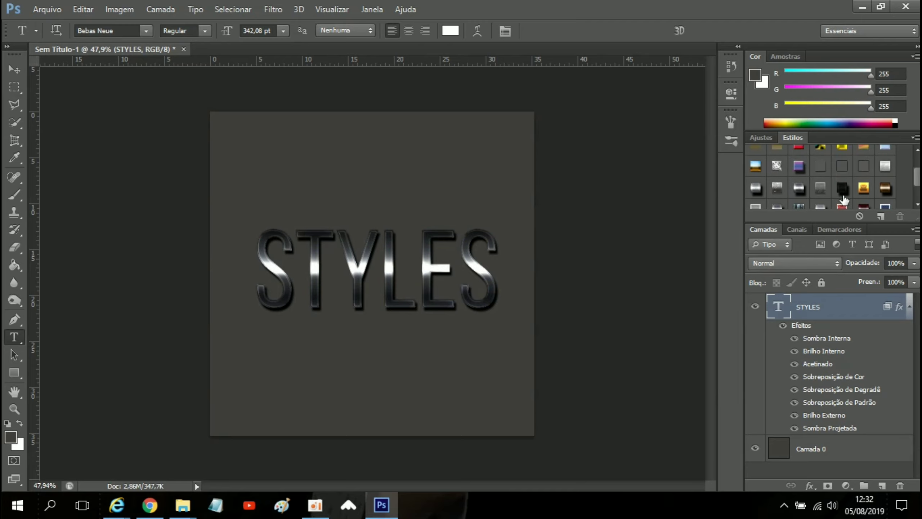
left_click(821, 189)
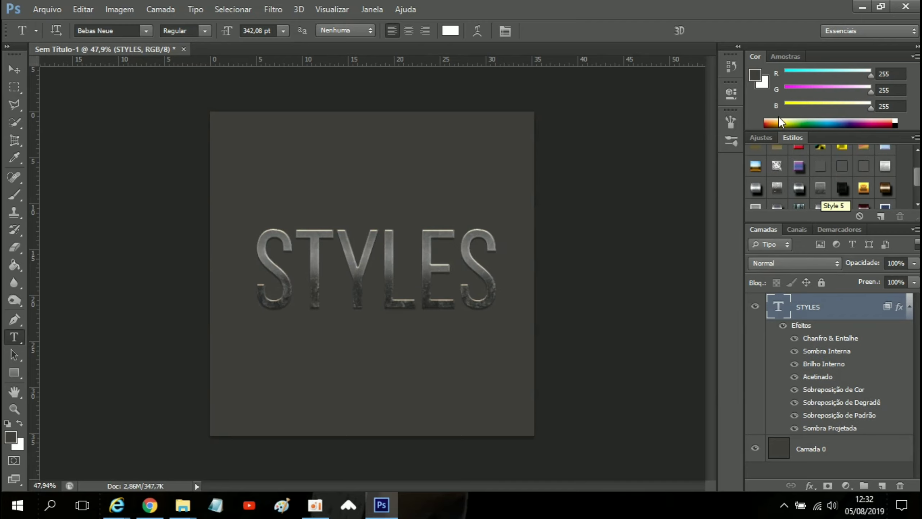
Switch to Chrome, reveal the downloaded 50 kind metal text effects creative psd archive in Downloads and copy it.
left_click(149, 504)
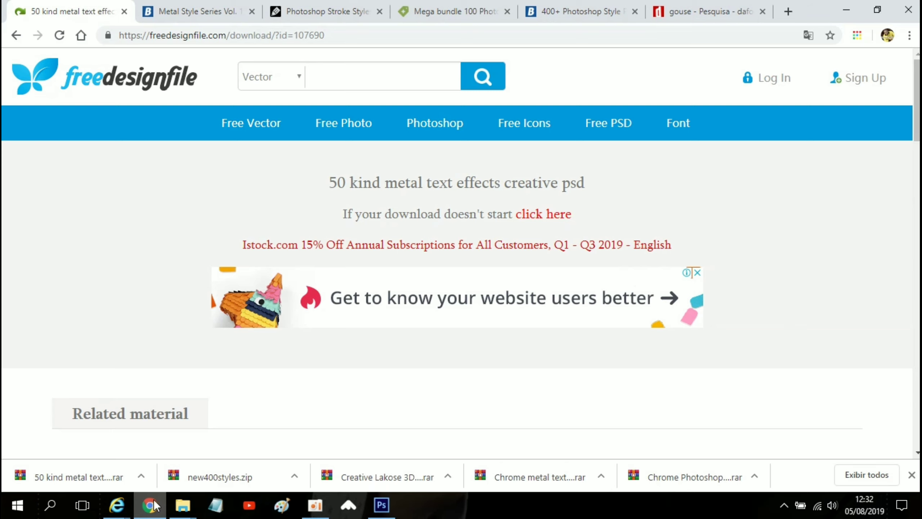
left_click(142, 477)
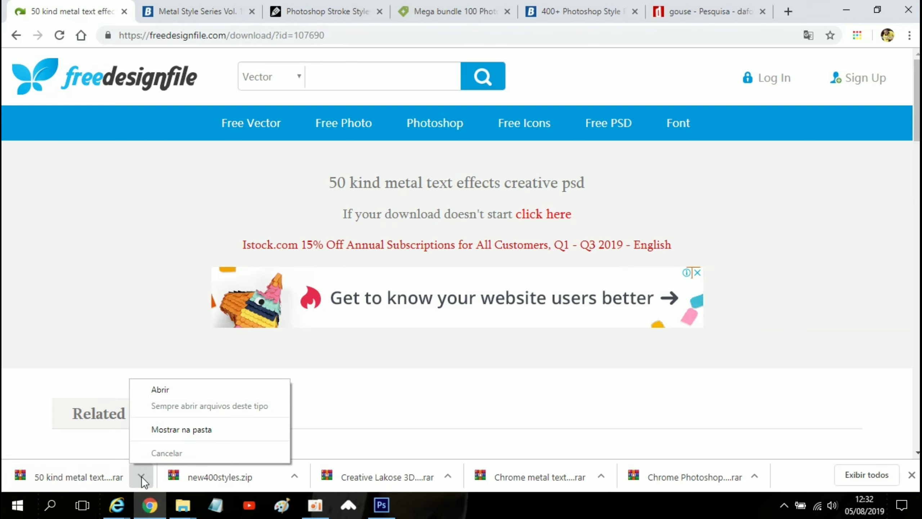
left_click(183, 433)
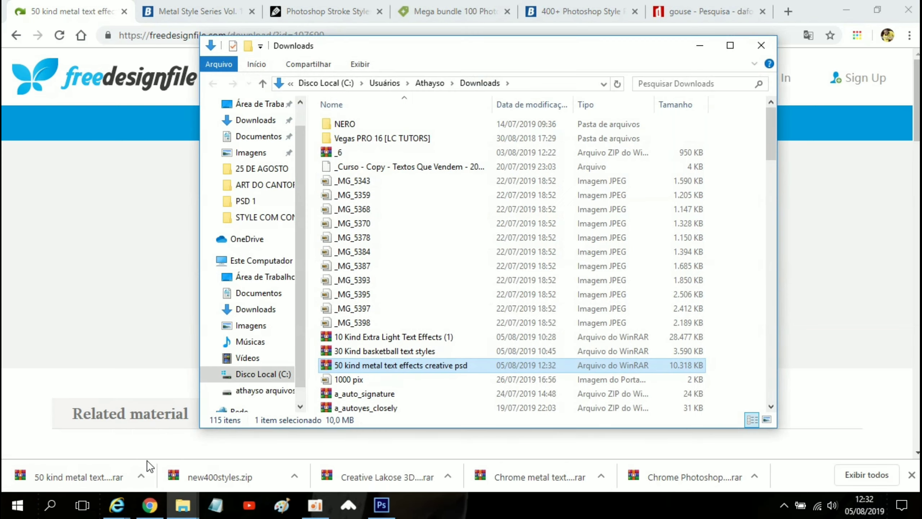
left_click(205, 450)
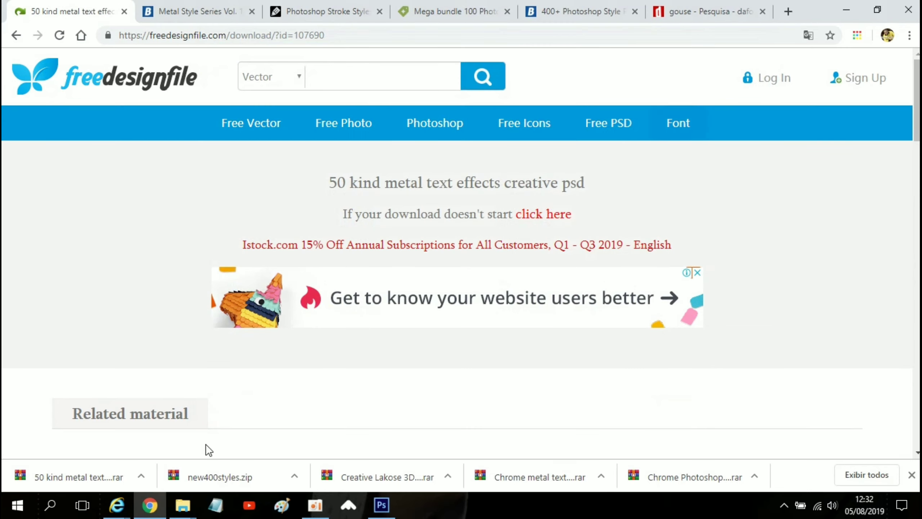
left_click(142, 477)
left_click(188, 436)
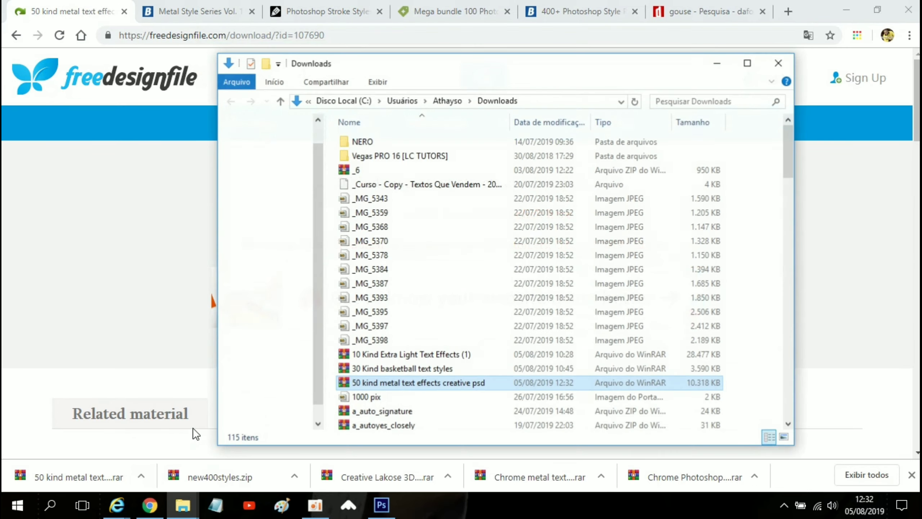
right_click(393, 382)
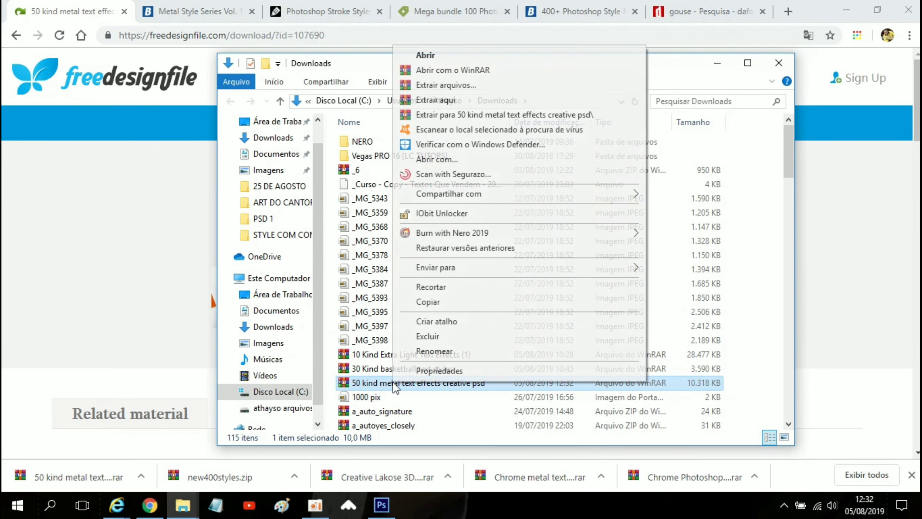
left_click(431, 302)
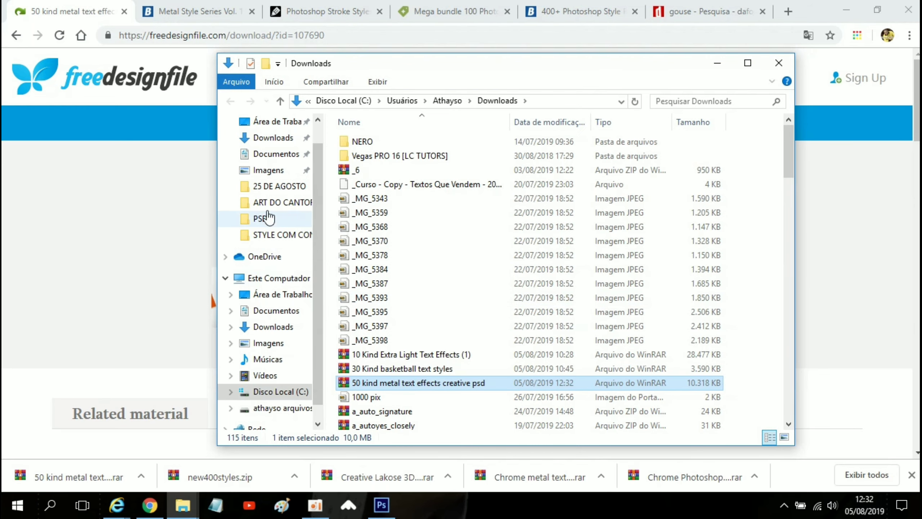
Paste the copied archive into the METAL folder inside Imagens > stilos.
left_click(269, 171)
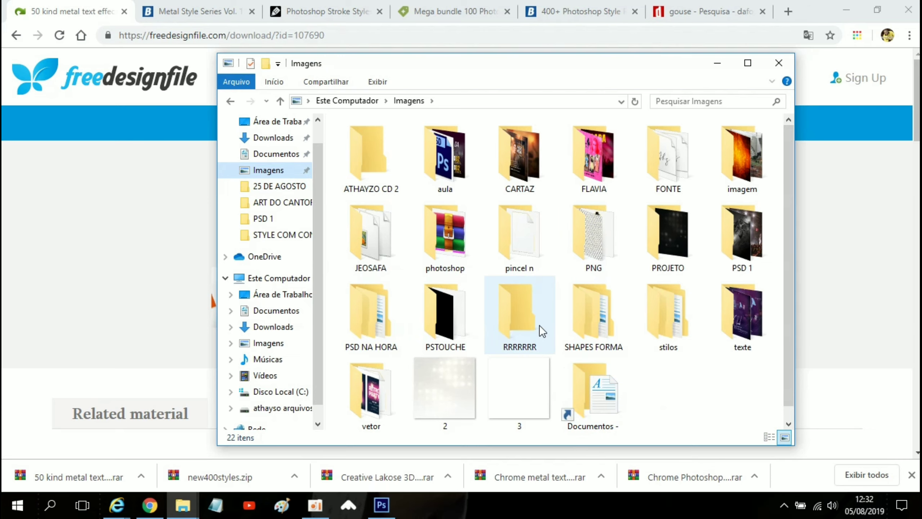
double_click(669, 330)
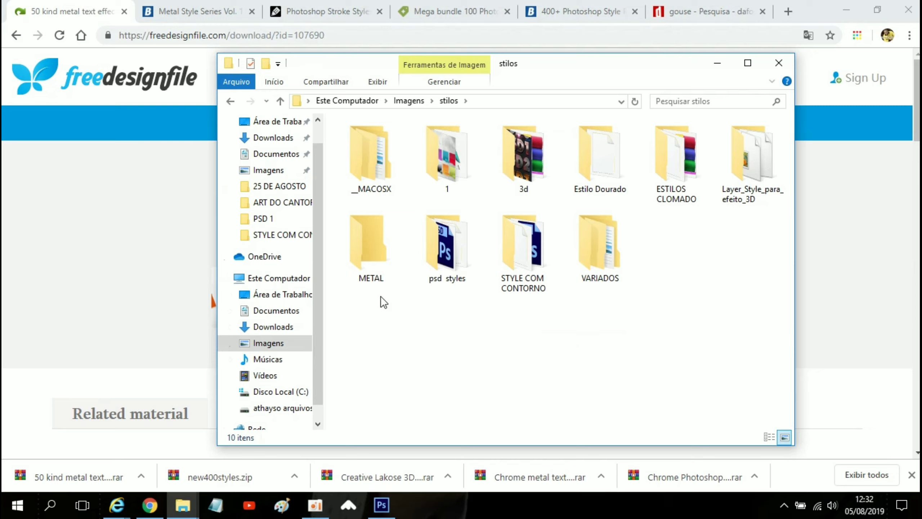
double_click(376, 254)
right_click(389, 255)
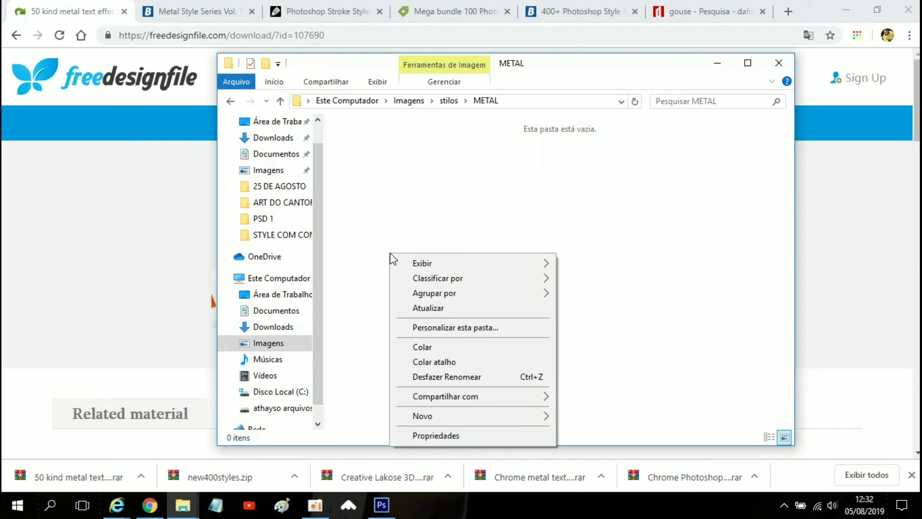
left_click(429, 347)
Extract the 50 kind metal text effects creative psd archive directly into the METAL folder and close the folder window.
right_click(370, 163)
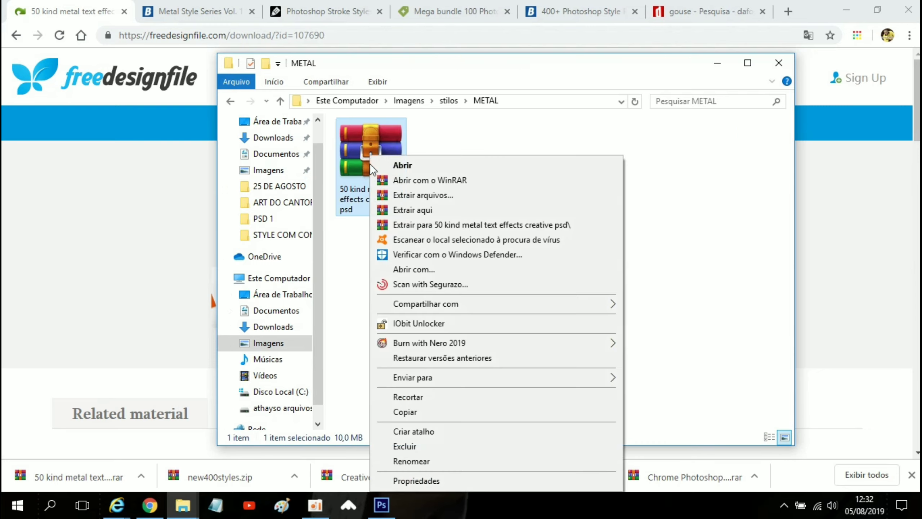
left_click(407, 210)
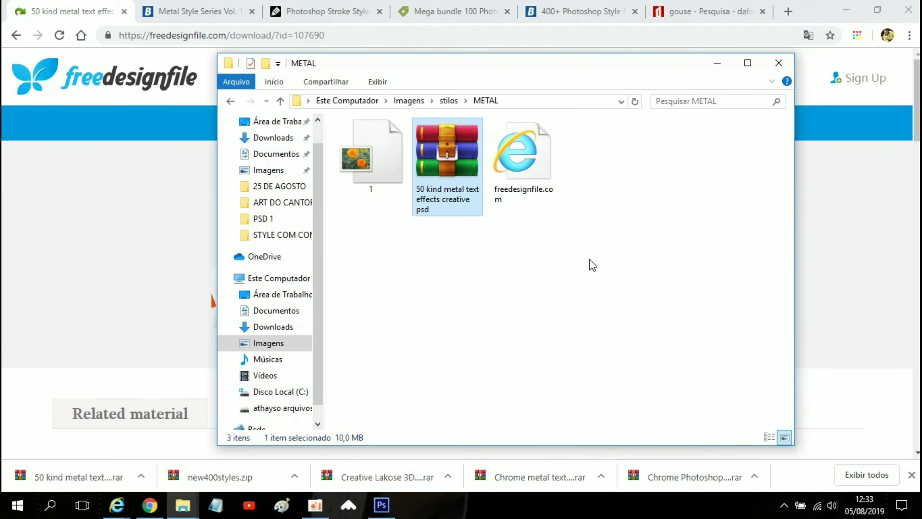
left_click(778, 63)
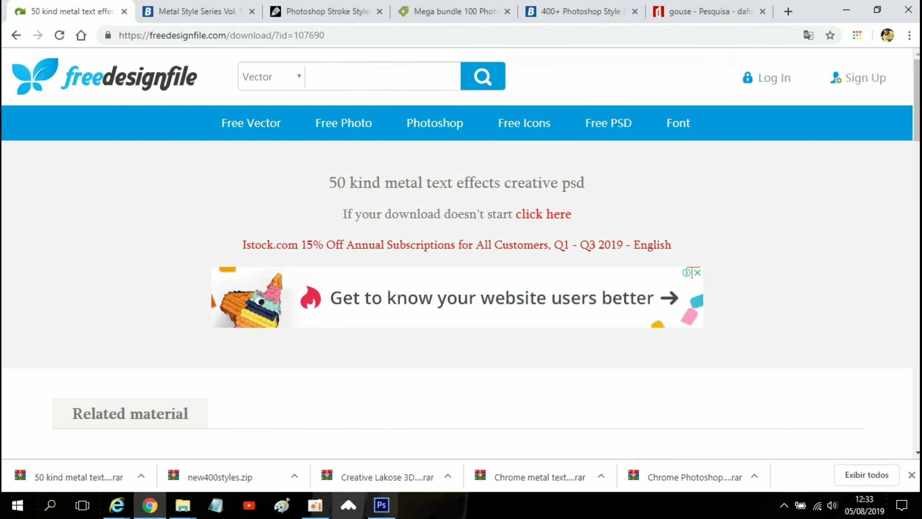
Switch to Photoshop and try to load a style set from the METAL folder in stilos.
left_click(387, 506)
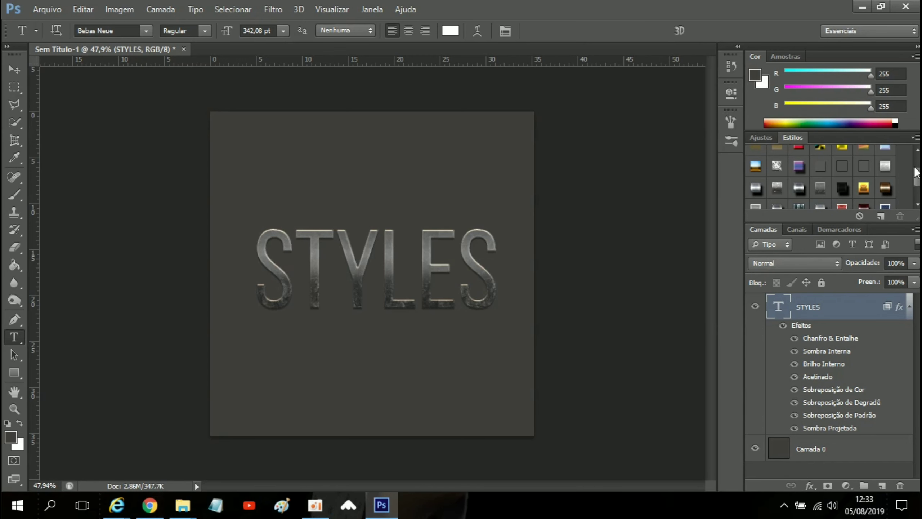
left_click(916, 138)
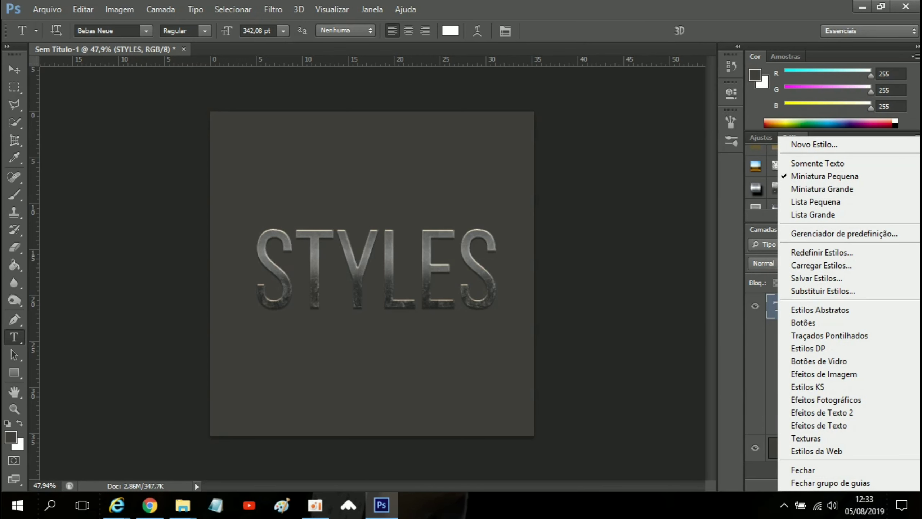
left_click(822, 265)
left_click(481, 62)
left_click(386, 214)
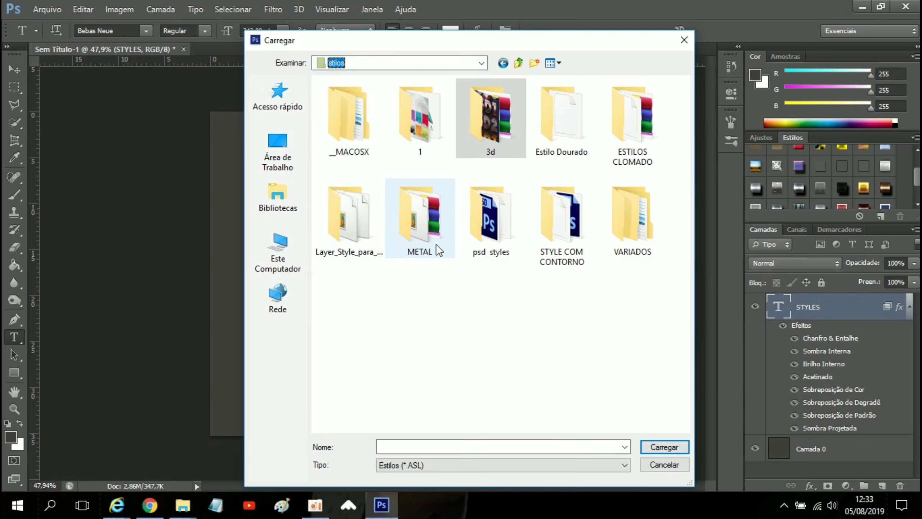
double_click(424, 243)
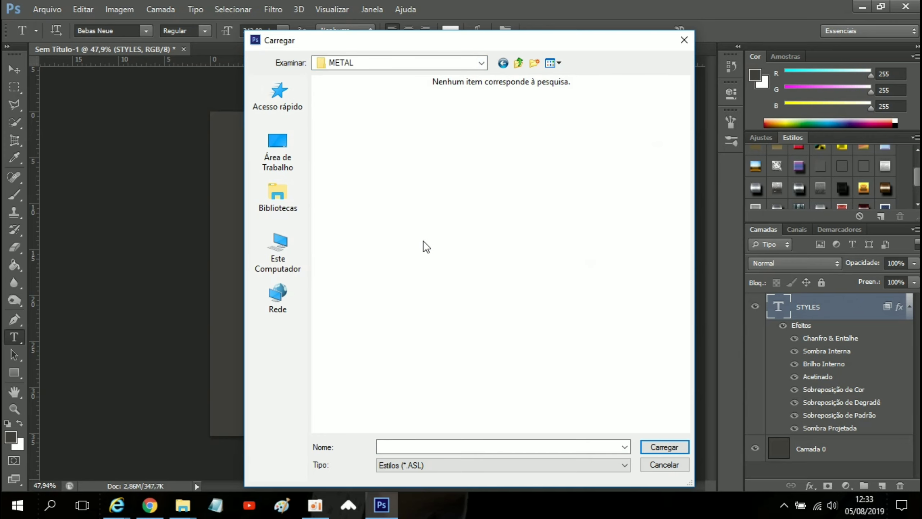
left_click(481, 62)
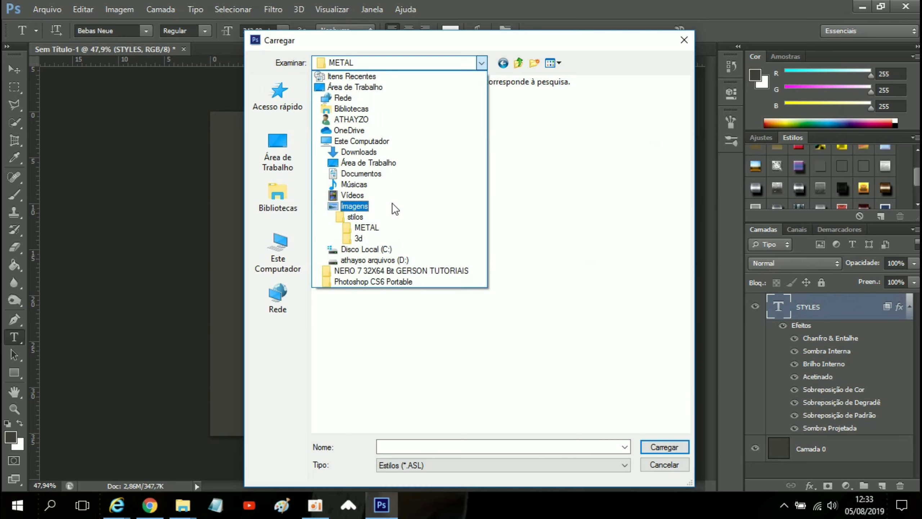
left_click(370, 219)
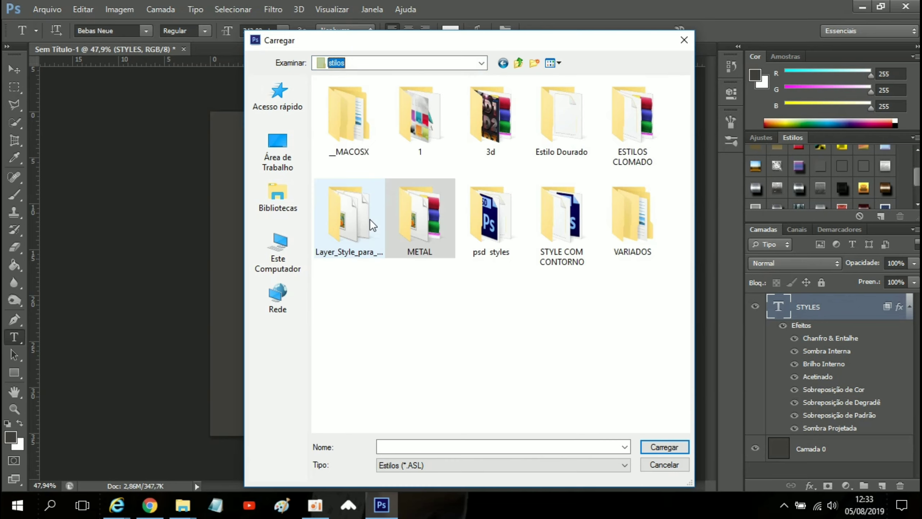
double_click(428, 231)
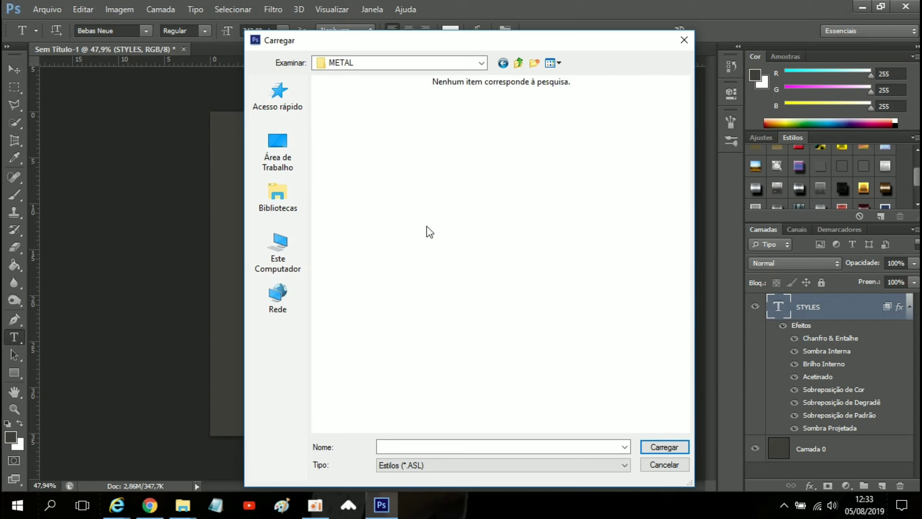
left_click(679, 41)
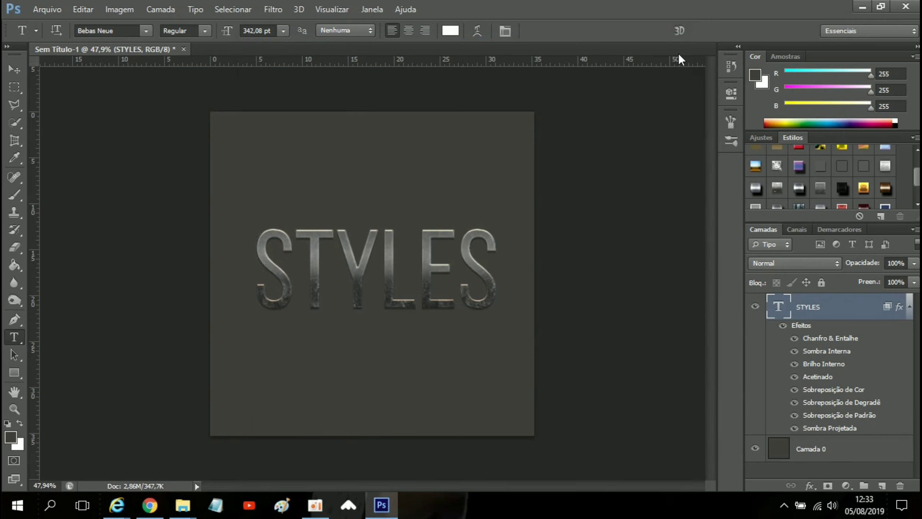
Switch to File Explorer, open the METAL folder in stilos and delete the freedesignfile.com shortcut.
left_click(164, 508)
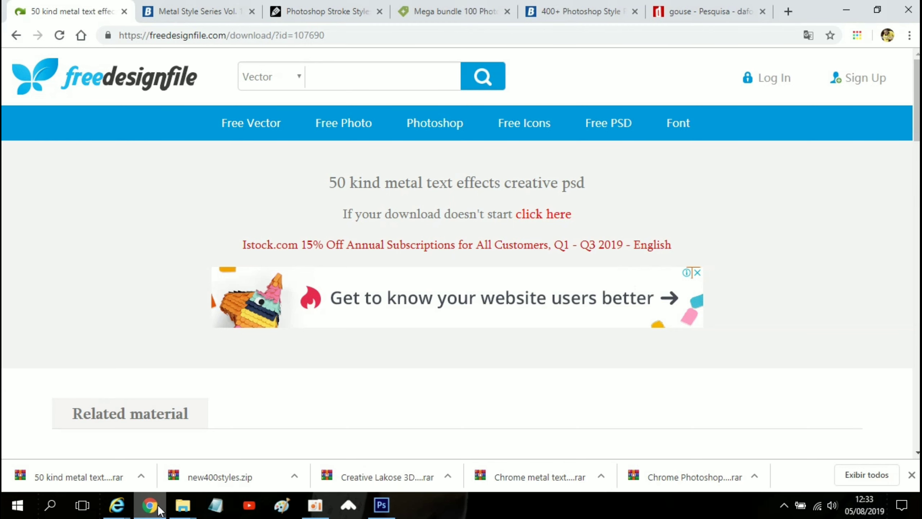
mouse_move(182, 509)
left_click(189, 454)
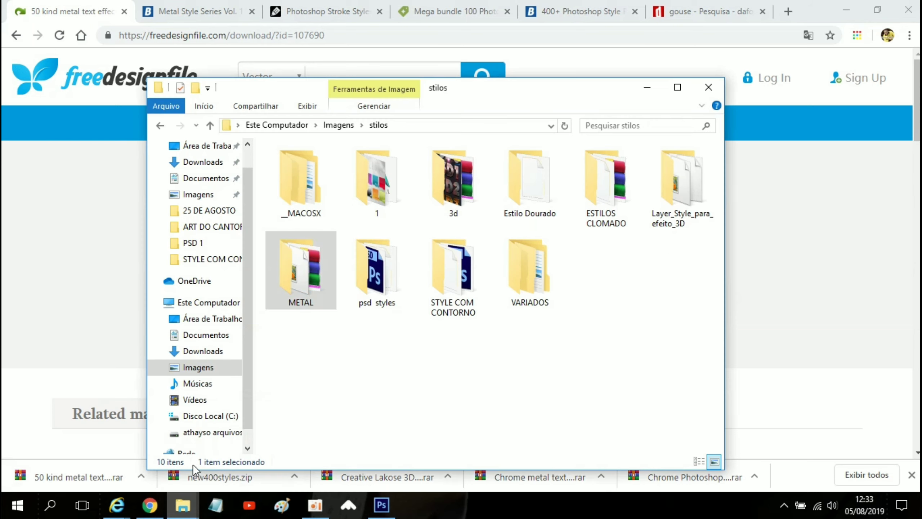
double_click(327, 280)
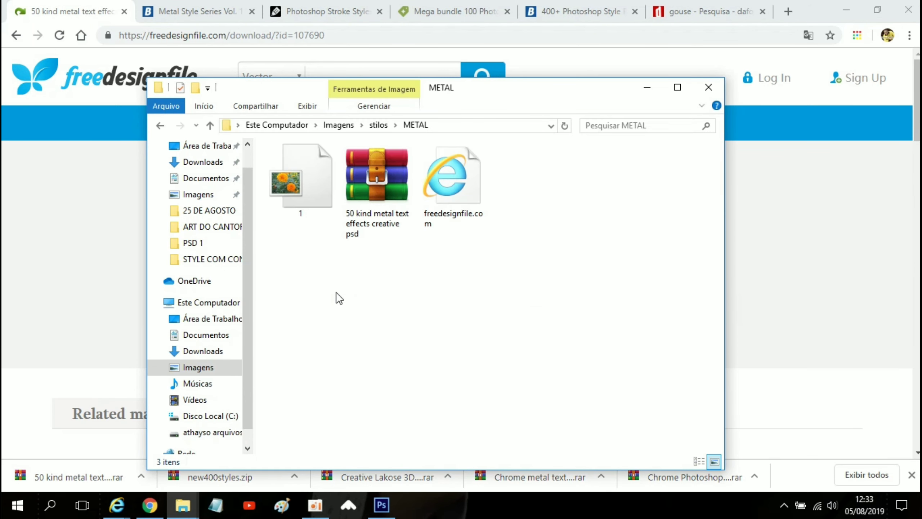
right_click(468, 200)
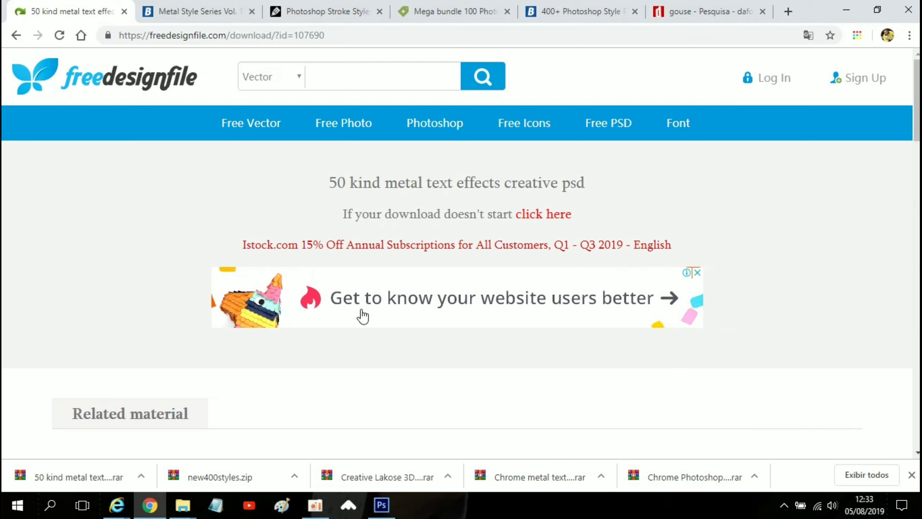
Switch to Photoshop and delete the STYLES text layer.
left_click(381, 505)
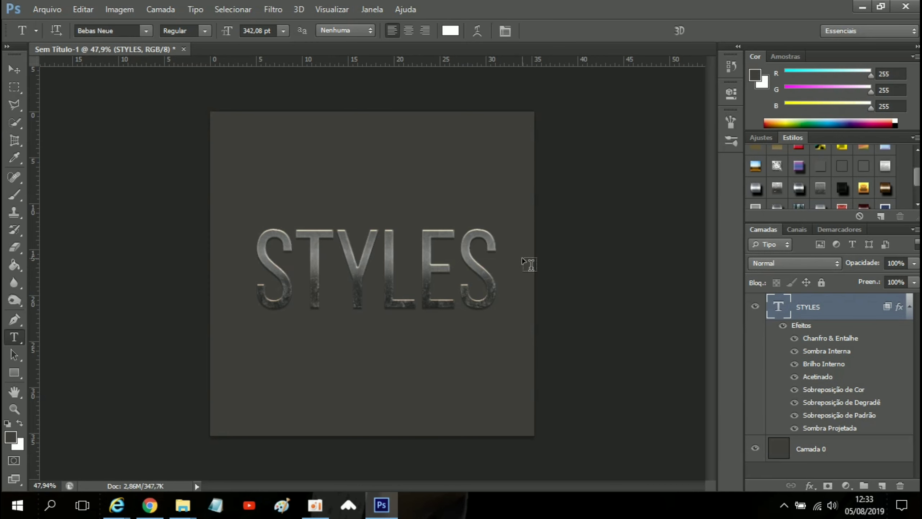
key("Delete")
Open file 1 from the METAL folder in stilos under Imagens, accepting the missing fonts warning.
left_click(46, 11)
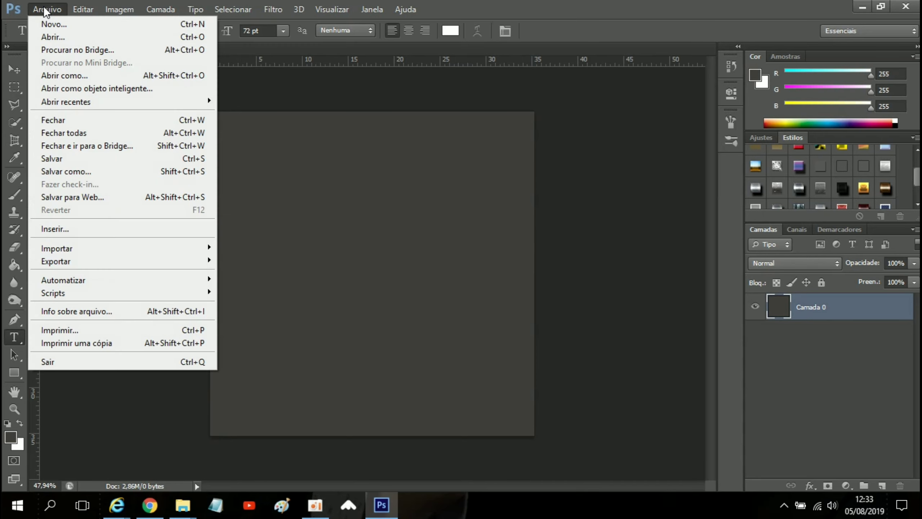
left_click(57, 36)
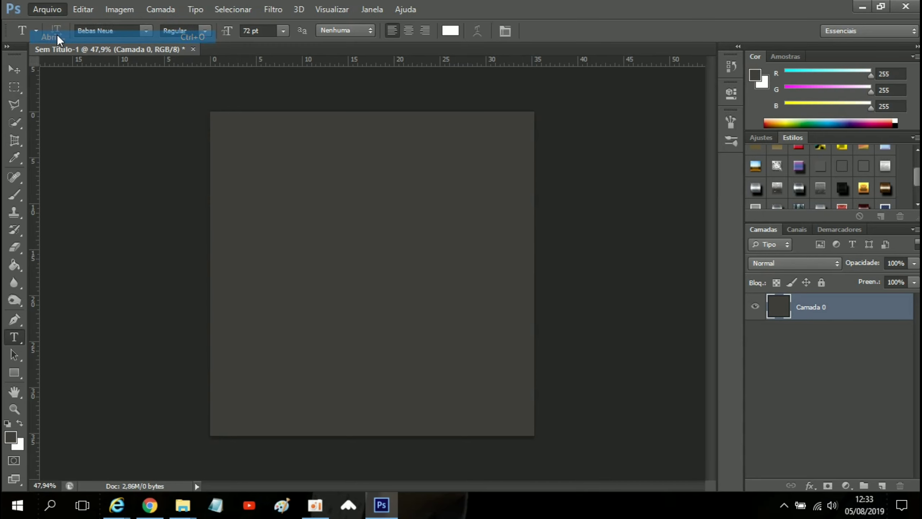
left_click(486, 69)
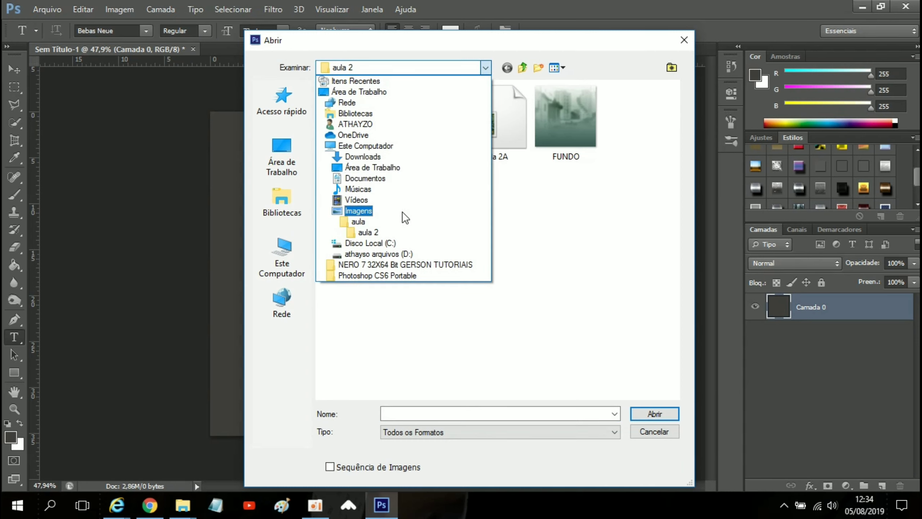
left_click(403, 213)
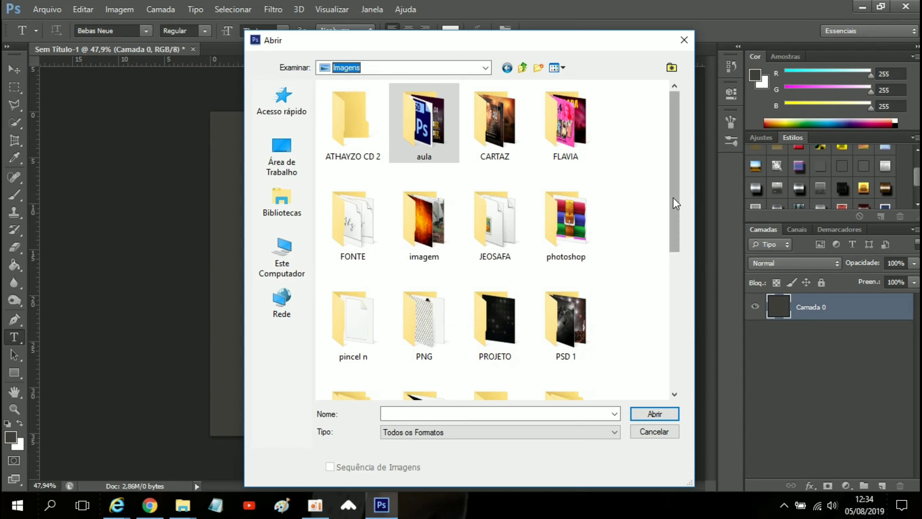
left_click_drag(673, 200, 675, 219)
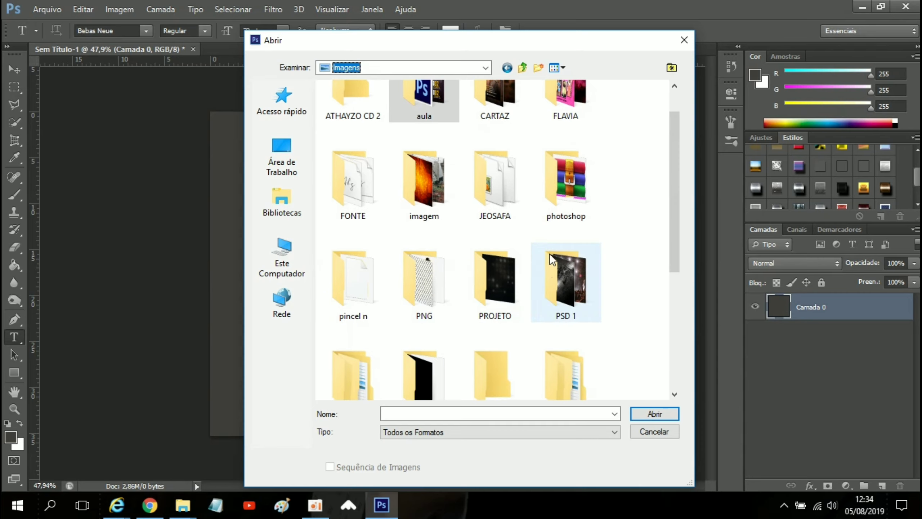
mouse_move(678, 216)
left_mouse_down()
mouse_move(677, 235)
mouse_move(671, 204)
left_mouse_up()
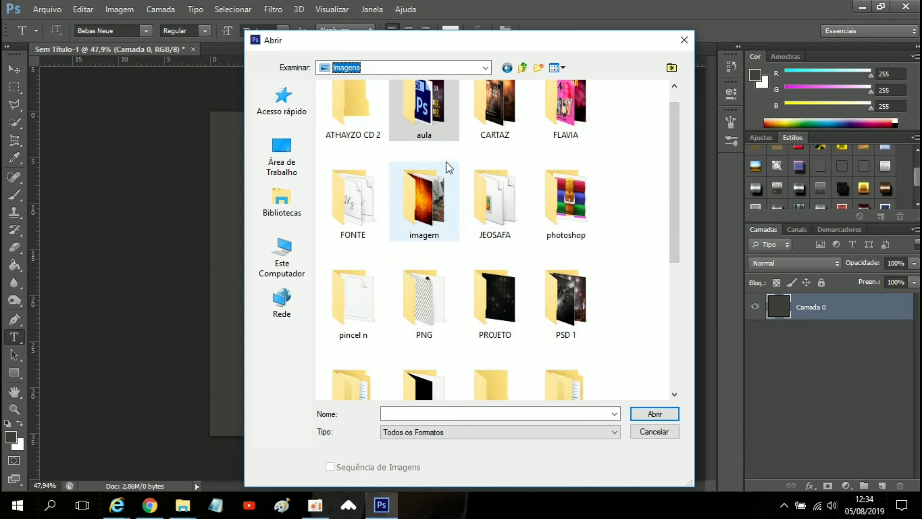
left_click_drag(672, 203, 674, 342)
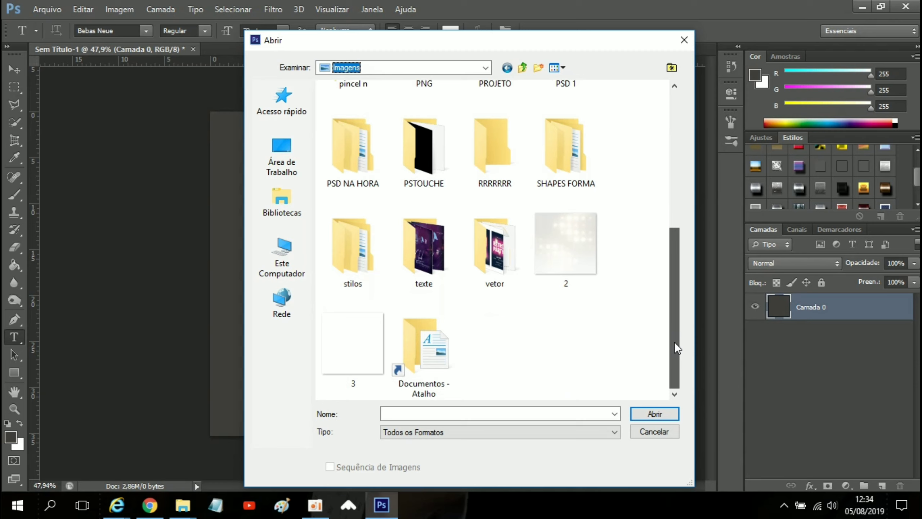
double_click(357, 288)
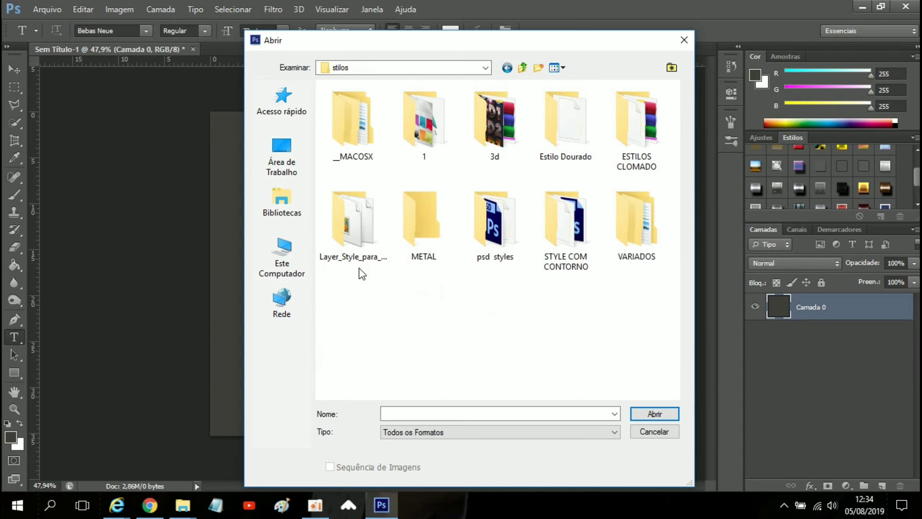
double_click(420, 236)
left_click(355, 124)
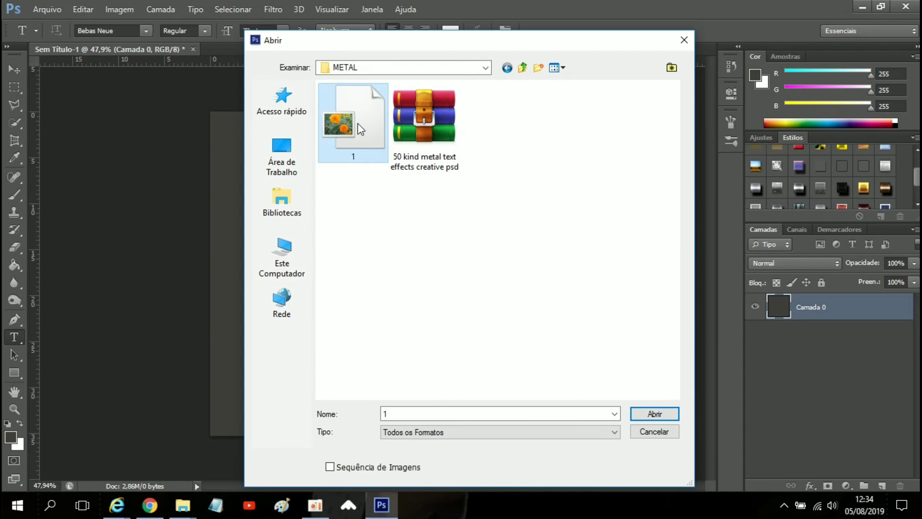
left_click(667, 414)
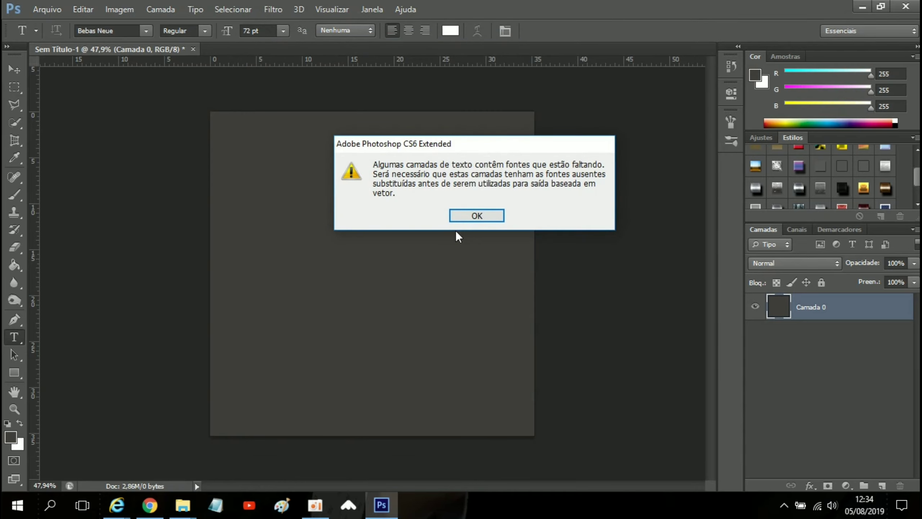
left_click(477, 216)
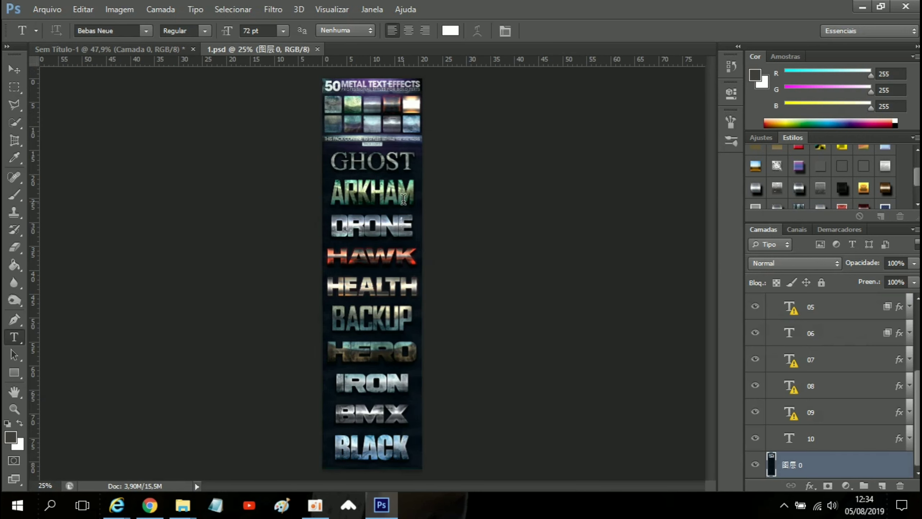
Examine the metal text effects in 1.psd and the text layers in its 01 to 10 group.
scroll(403, 198, "up", 1)
scroll(403, 218, "down", 2)
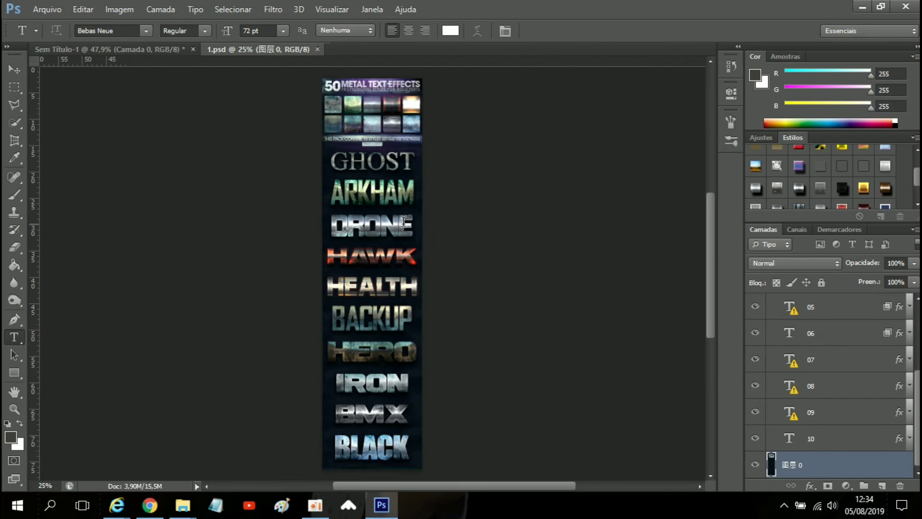
scroll(404, 230, "up", 1)
scroll(404, 229, "up", 2)
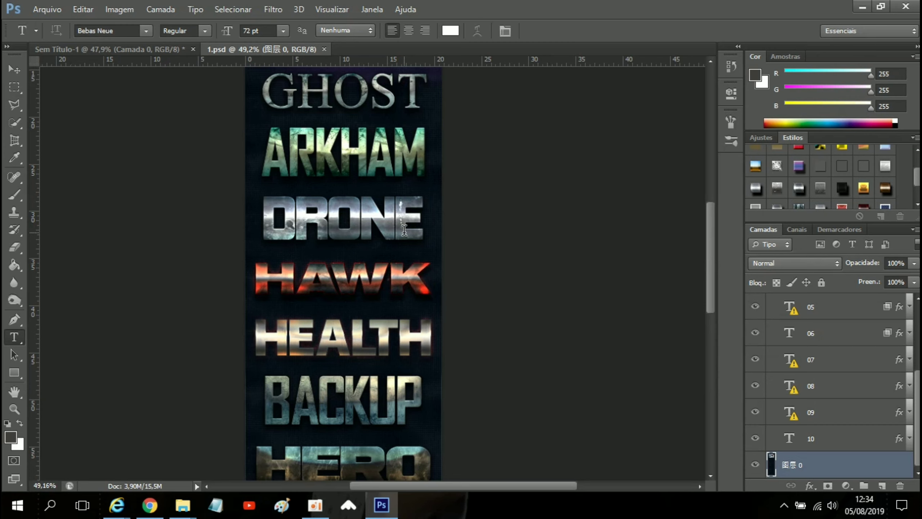
scroll(404, 230, "down", 3)
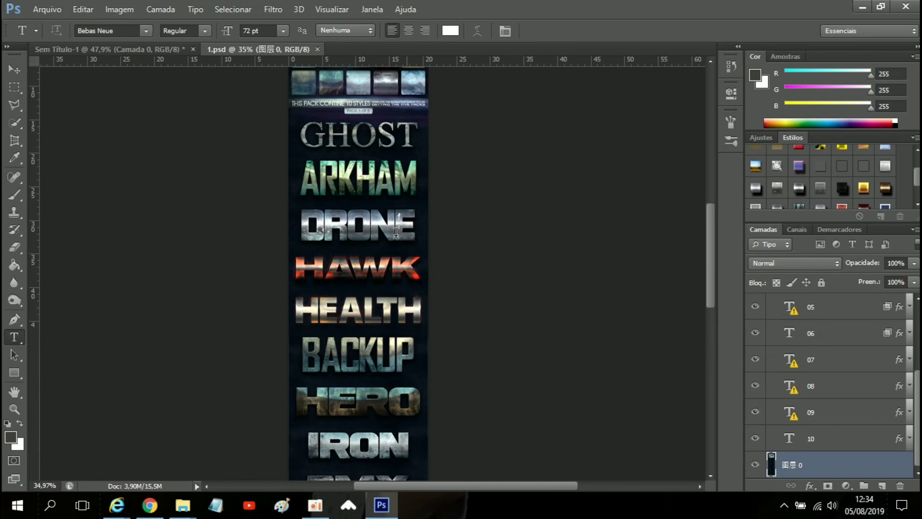
scroll(871, 378, "up", 5)
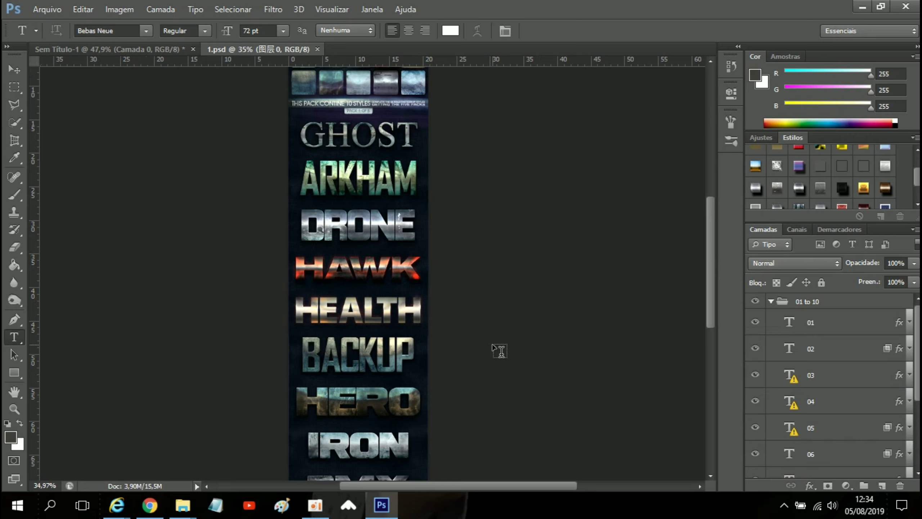
scroll(851, 335, "down", 3)
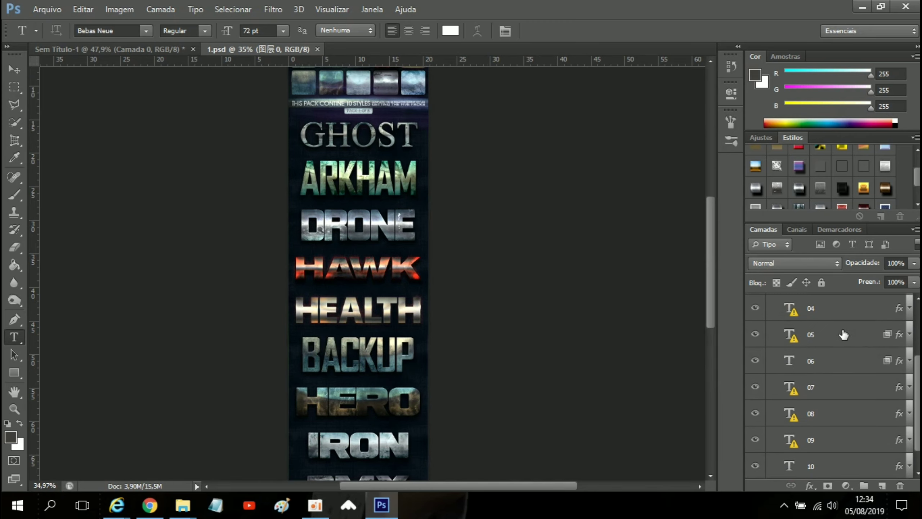
scroll(843, 335, "up", 3)
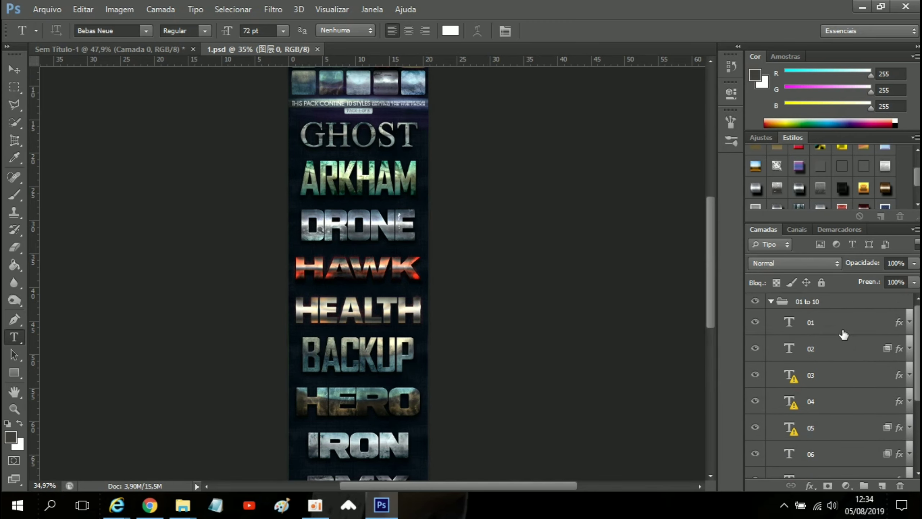
scroll(440, 255, "down", 2)
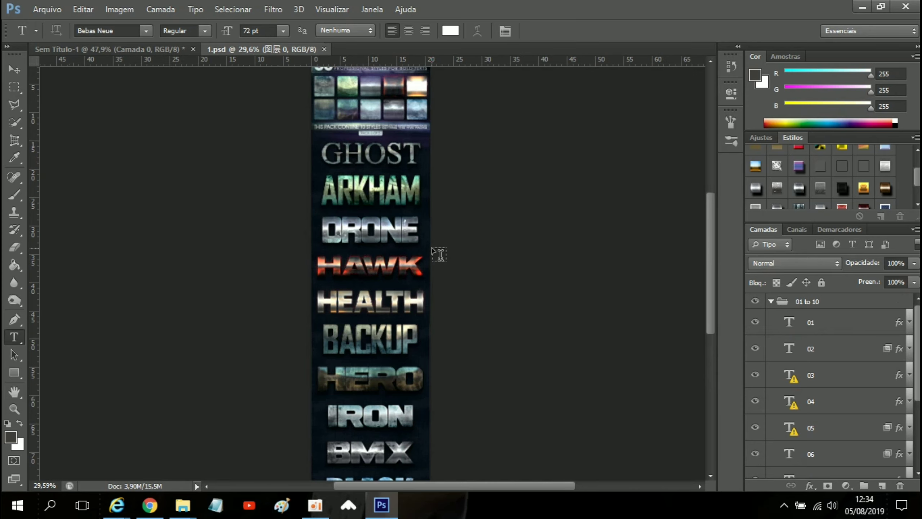
left_click(119, 47)
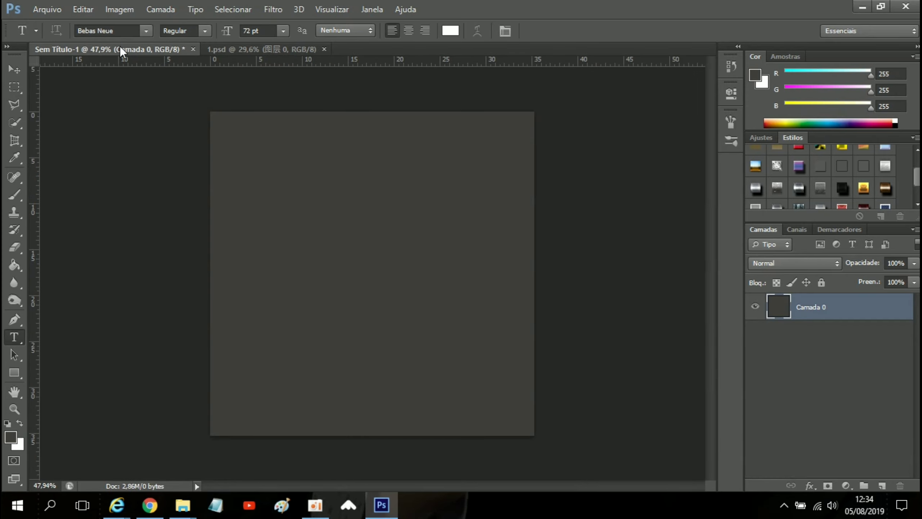
left_click(255, 47)
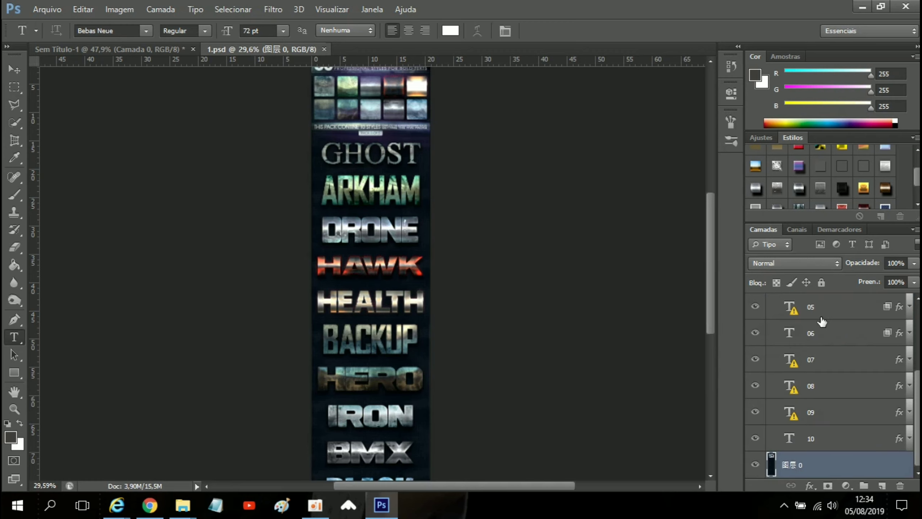
scroll(822, 323, "down", 2)
scroll(824, 319, "up", 3)
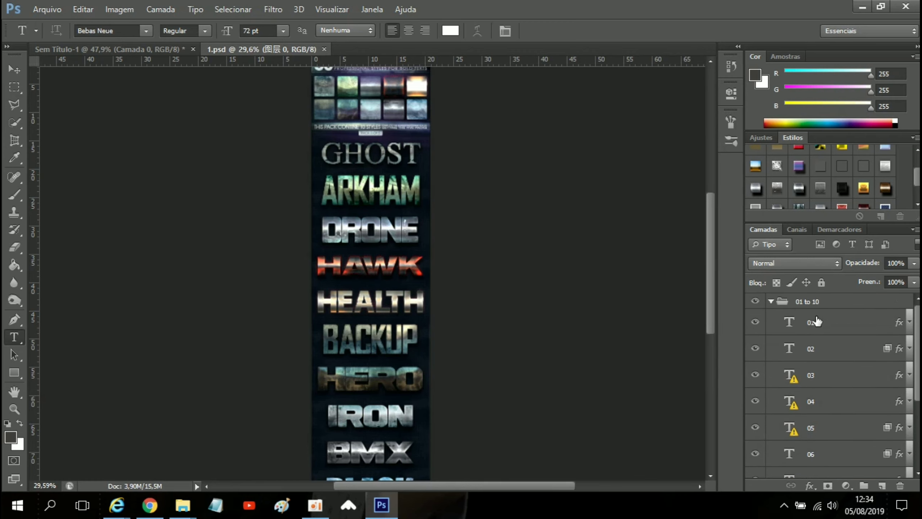
scroll(380, 385, "up", 2)
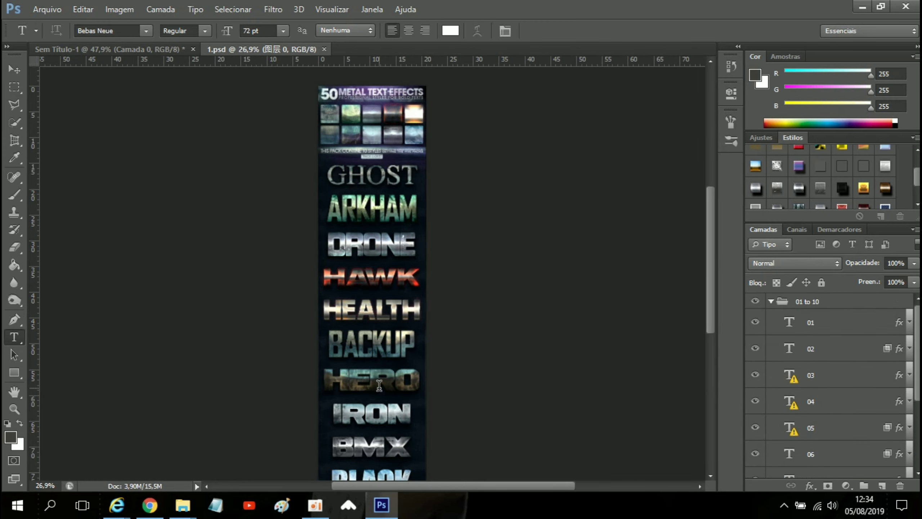
scroll(376, 280, "up", 3)
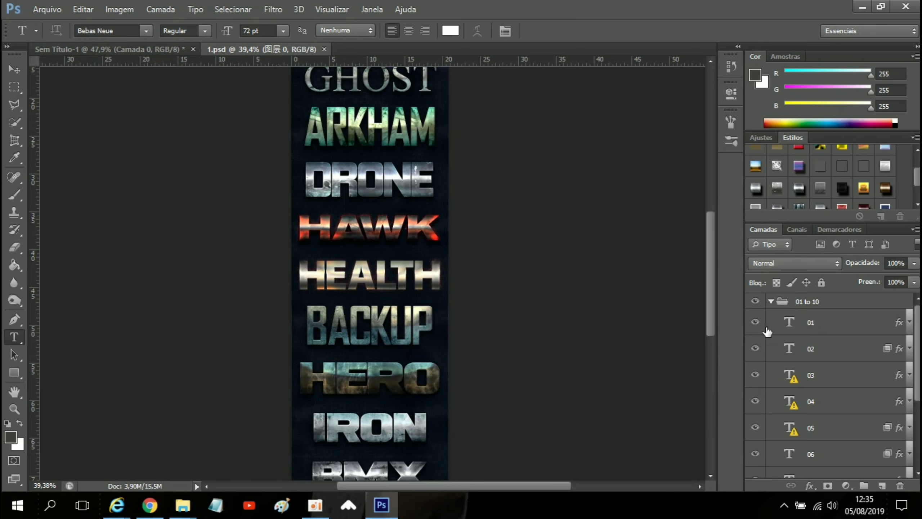
scroll(465, 173, "down", 3)
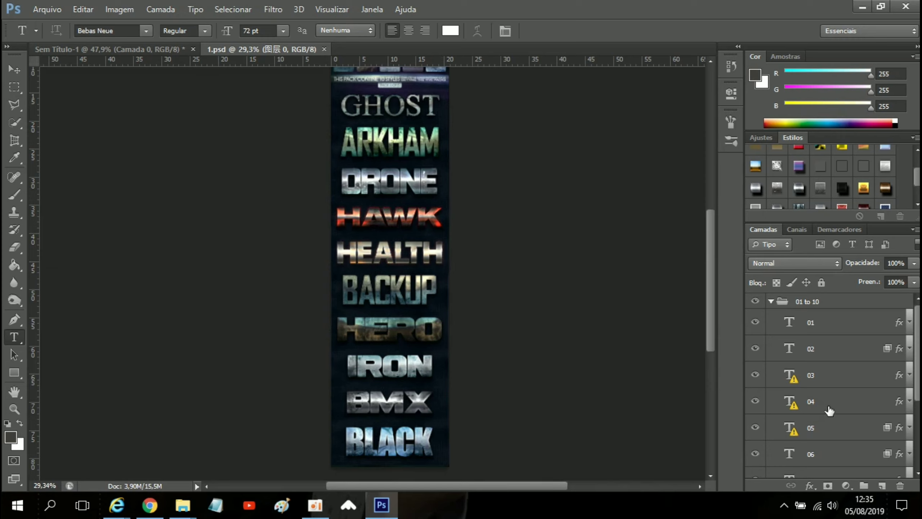
Copy the HEALTH text layer 05 from 1.psd into Sem Título-1 with the Move tool, inspect it and undo the copy.
left_click(832, 430)
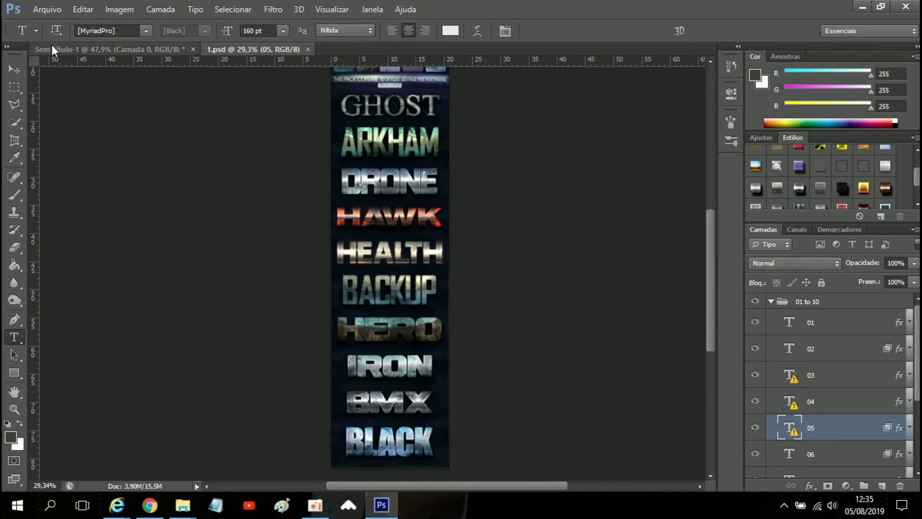
left_click(11, 68)
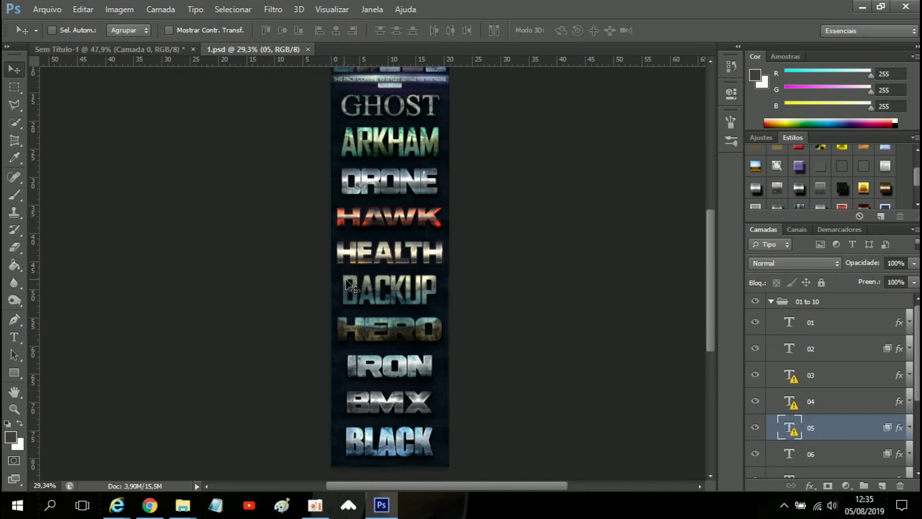
mouse_move(381, 252)
left_mouse_down()
mouse_move(323, 251)
mouse_move(148, 107)
mouse_move(137, 36)
mouse_move(137, 47)
mouse_move(365, 262)
left_mouse_up()
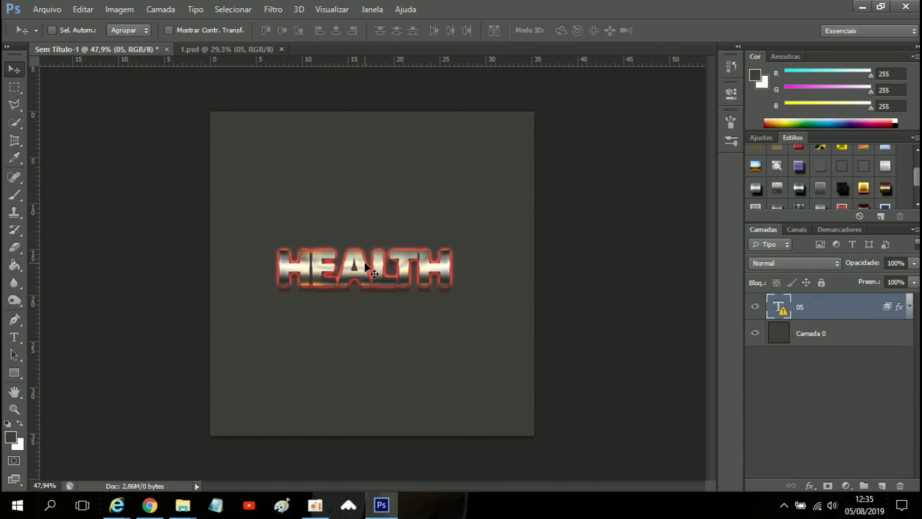
scroll(377, 290, "up", 3)
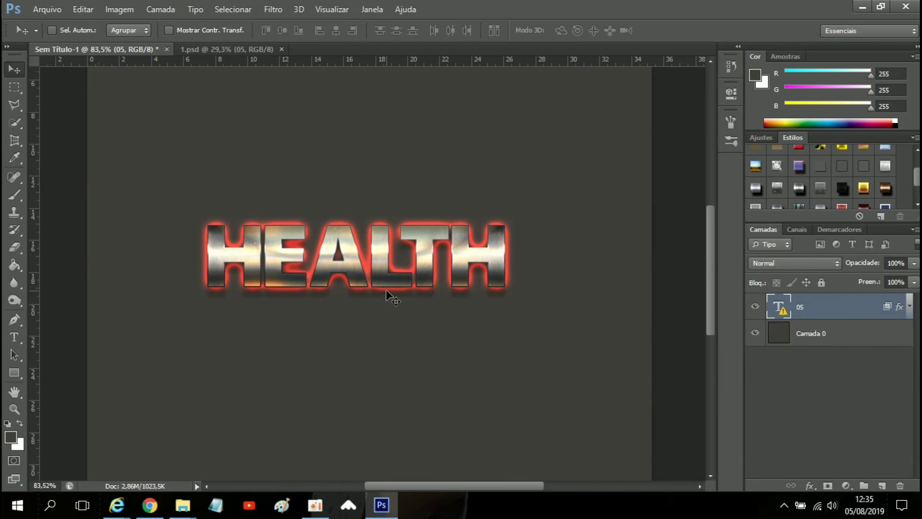
scroll(383, 288, "down", 2)
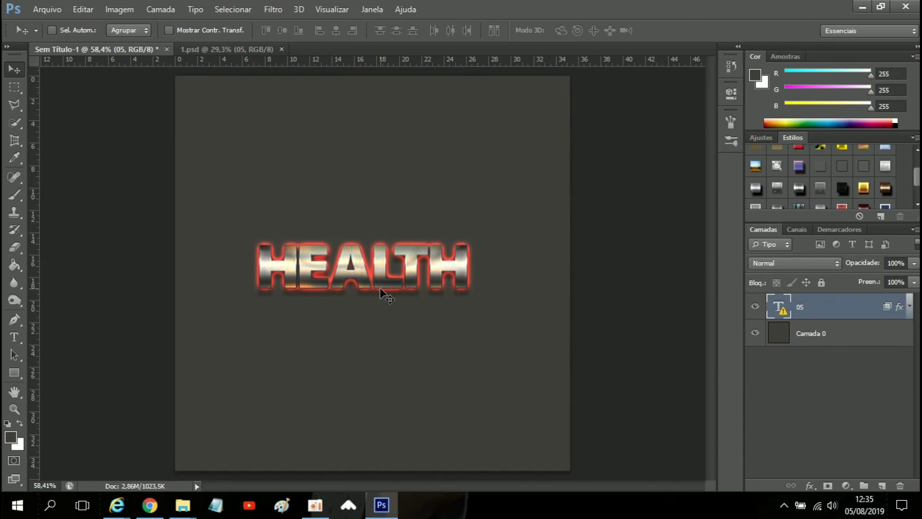
scroll(379, 287, "up", 1)
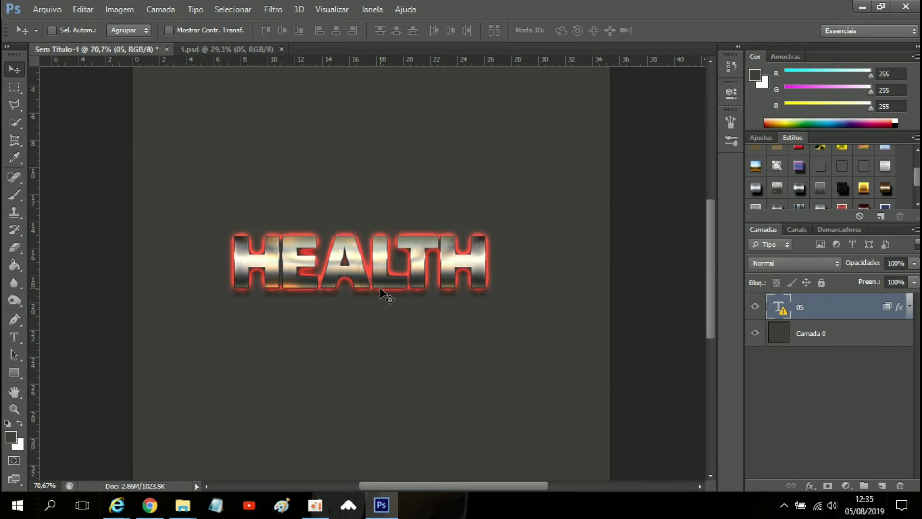
key("ctrl+z")
Copy the BLACK text layer 10 from 1.psd into the middle of Sem Título-1 with the Move tool.
left_click(272, 49)
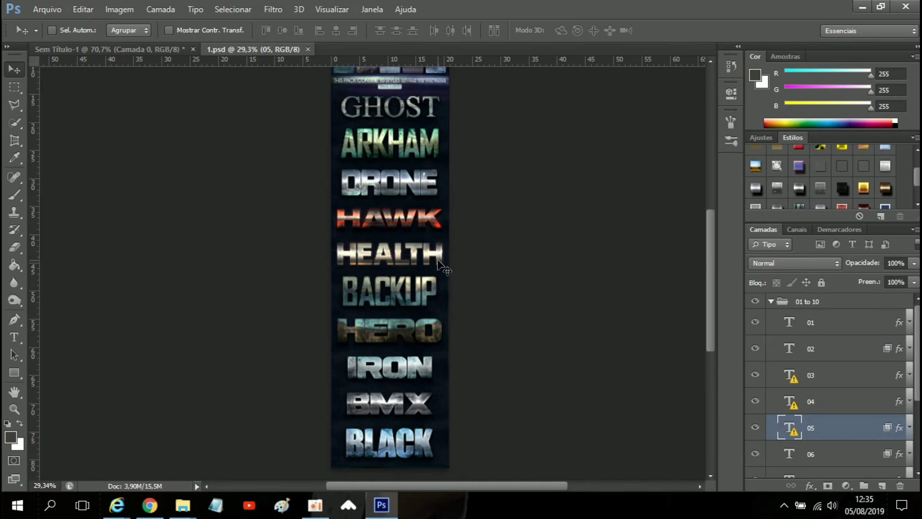
scroll(425, 367, "up", 3)
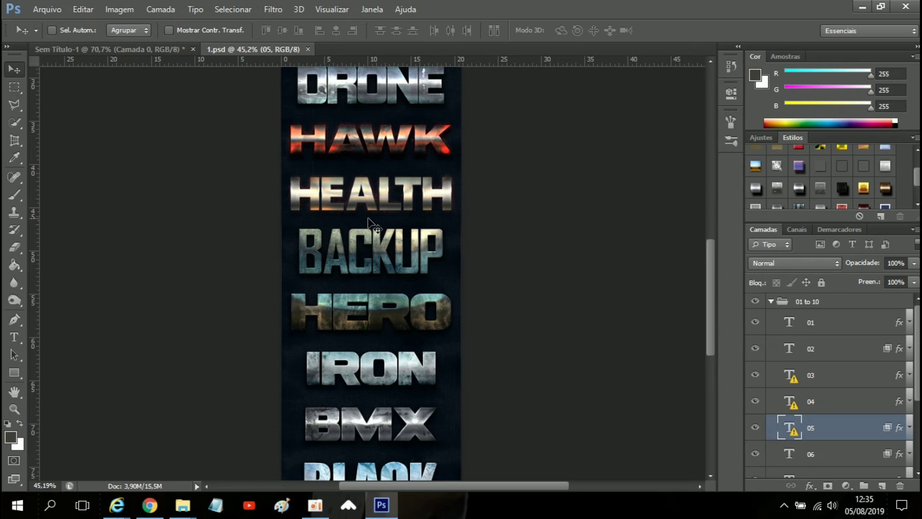
scroll(369, 219, "down", 2)
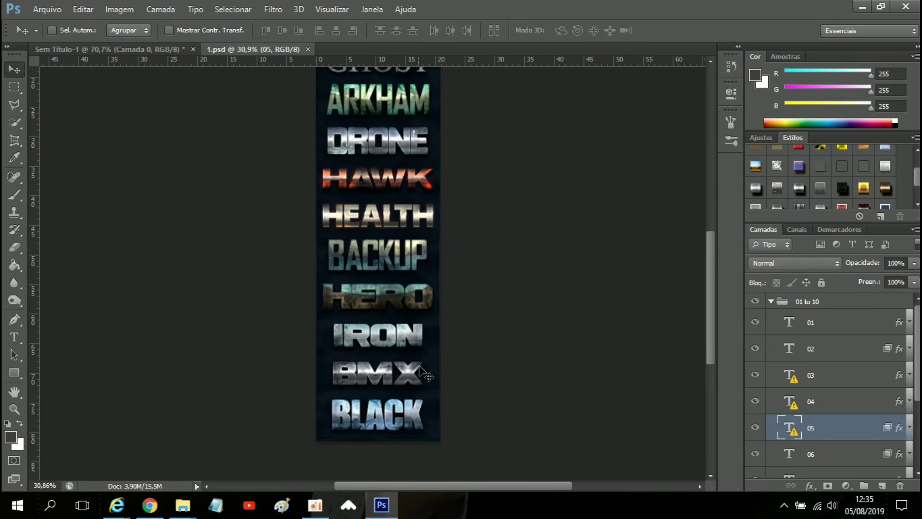
scroll(422, 373, "down", 1)
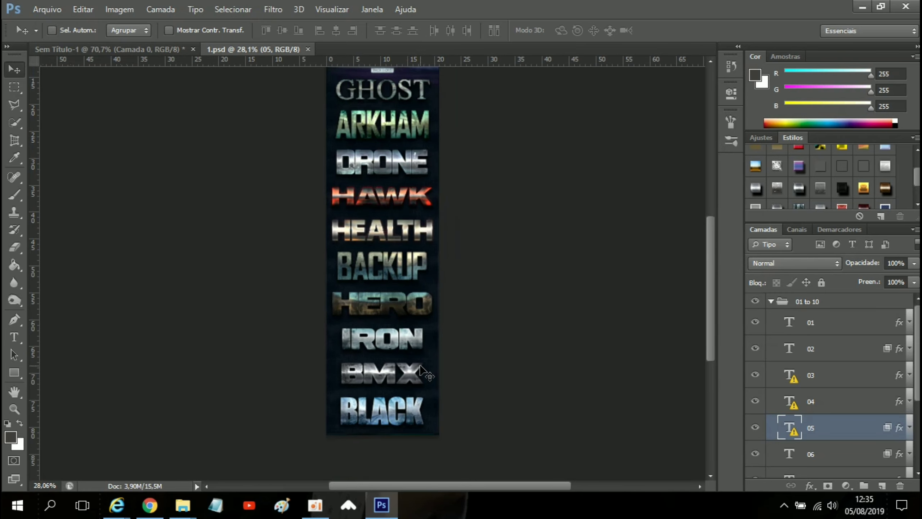
scroll(833, 427, "down", 4)
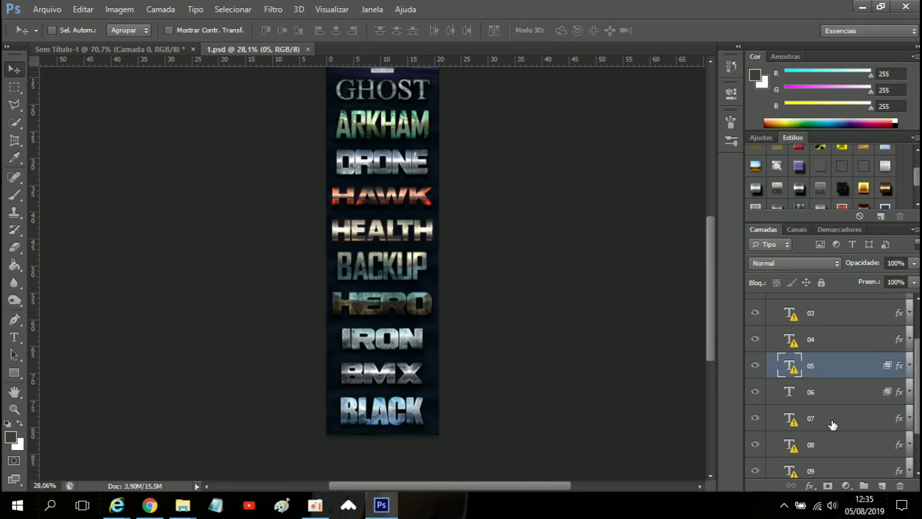
left_click(832, 440)
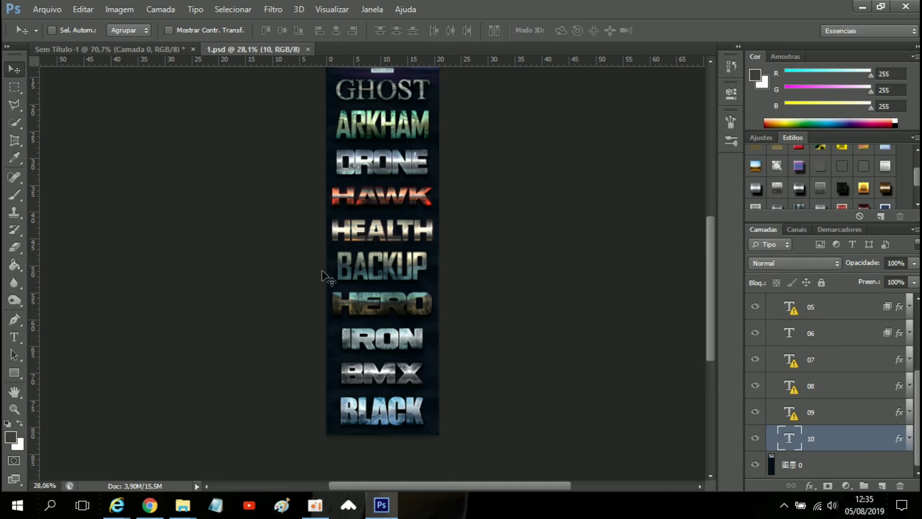
left_click_drag(378, 415, 222, 141)
left_click_drag(341, 266, 345, 271)
Replace the BLACK text in layer 10 with AGENDA, commit the edit and return to the Move tool.
scroll(465, 269, "up", 2)
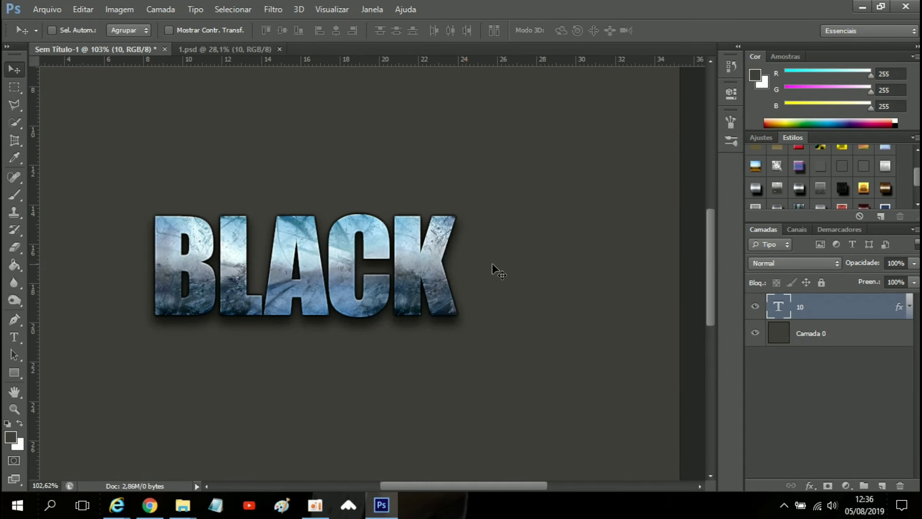
scroll(483, 365, "down", 2)
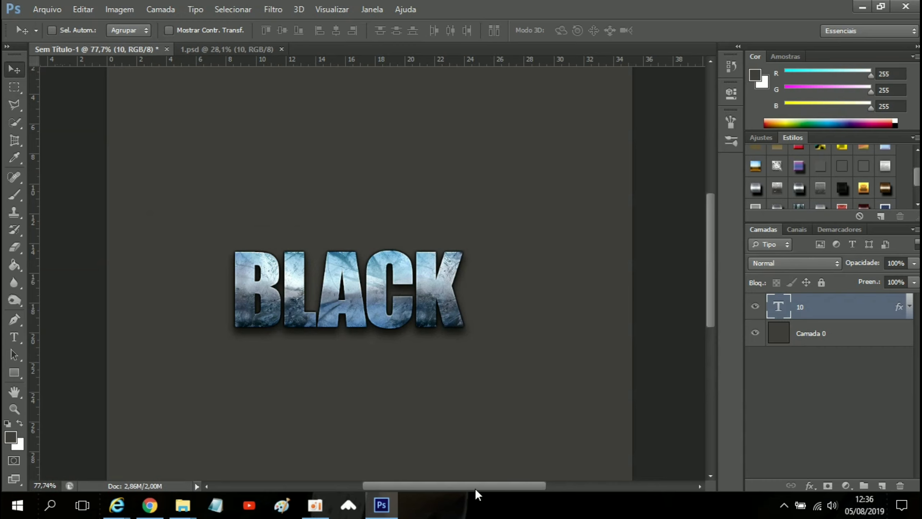
left_click_drag(475, 488, 447, 479)
scroll(488, 400, "up", 2)
scroll(419, 394, "up", 2)
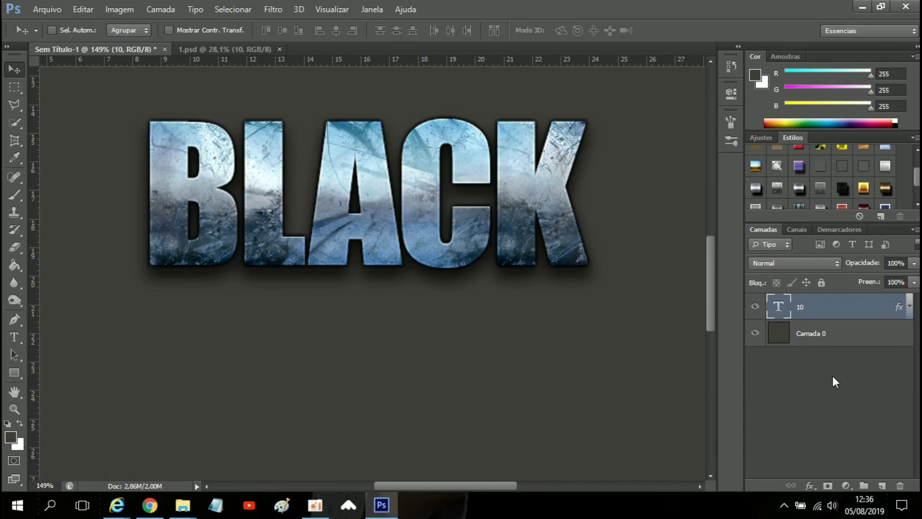
double_click(779, 307)
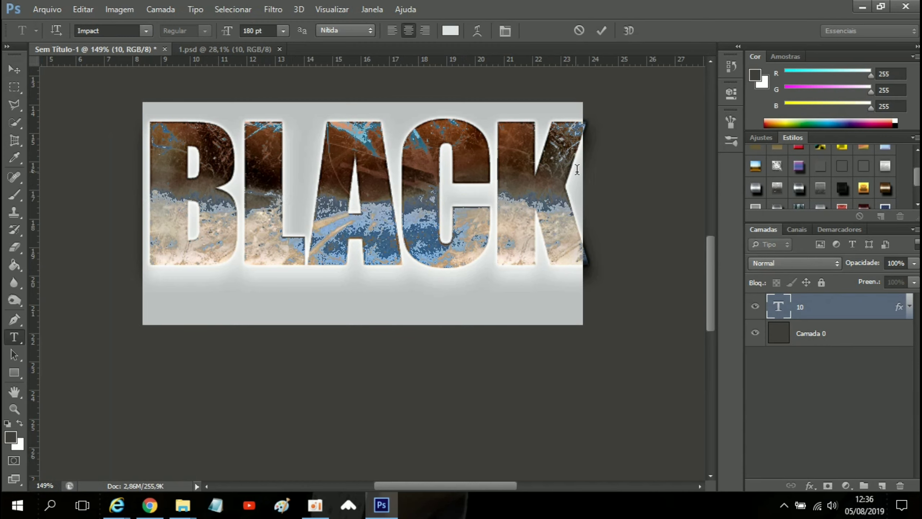
left_click_drag(588, 175, 139, 190)
key("BackSpace")
type("AGE")
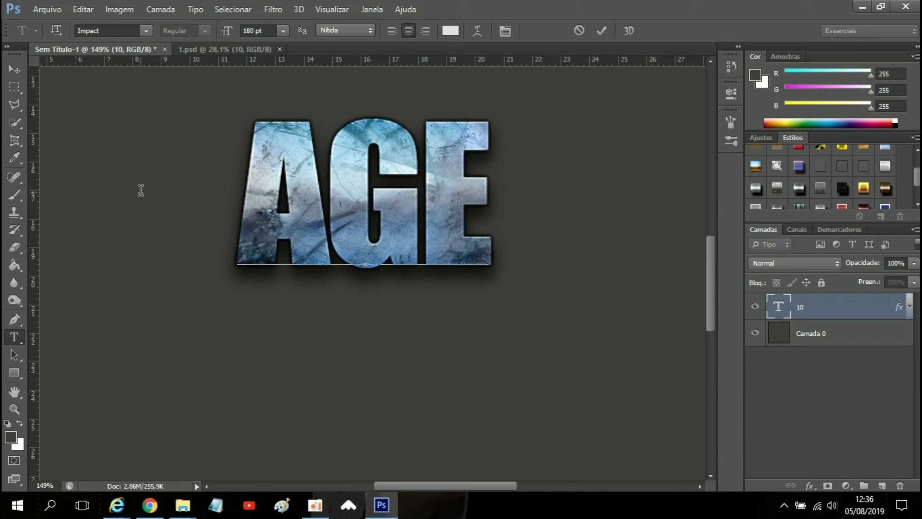
type("BDA")
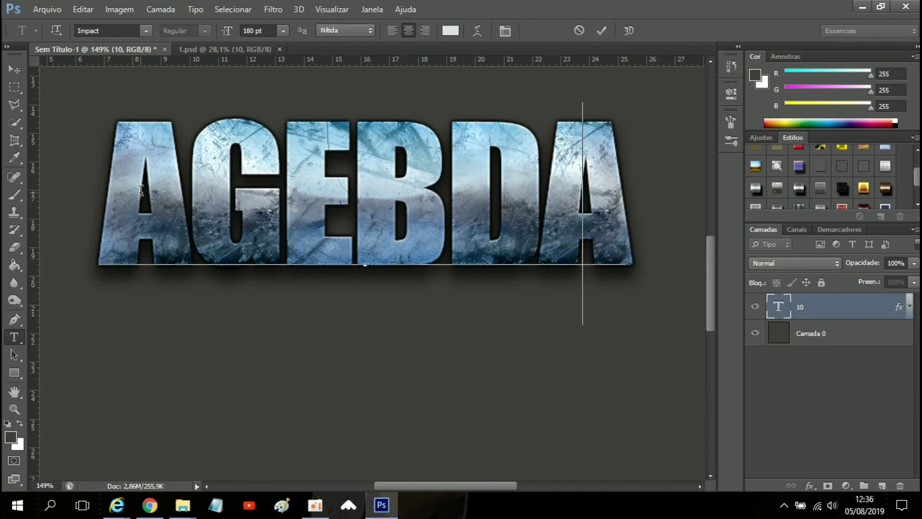
key("BackSpace")
key("BackSpace")
key("BackSpace")
key("BackSpace")
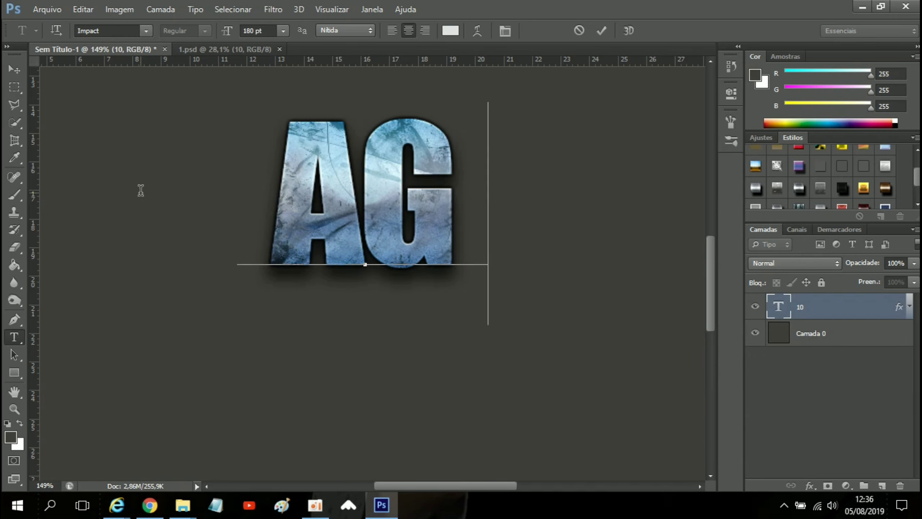
type("ENDA")
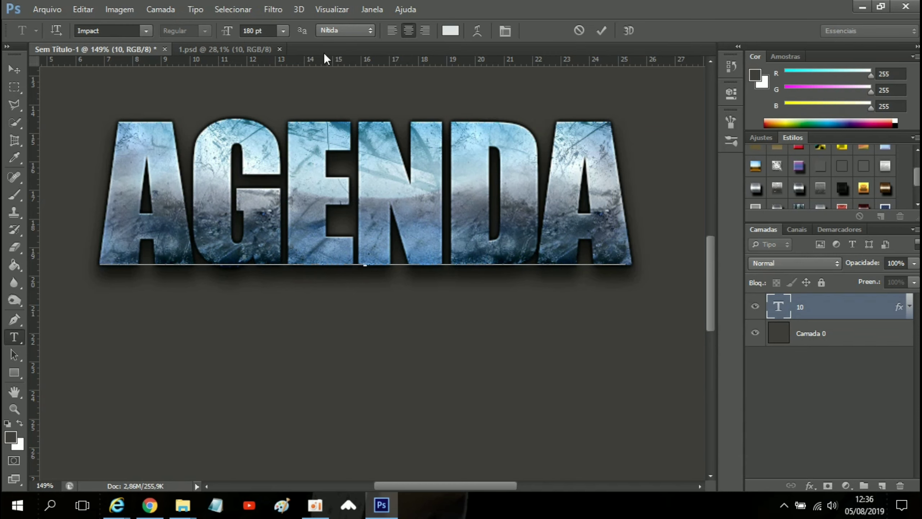
left_click(602, 31)
key("v")
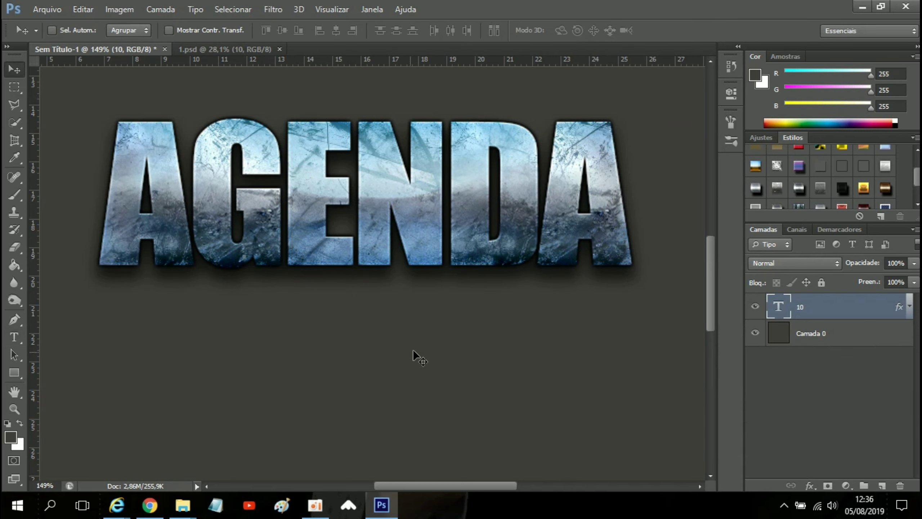
Move the AGENDA text from the middle of the canvas to its upper part.
scroll(416, 348, "down", 3)
scroll(417, 346, "down", 3)
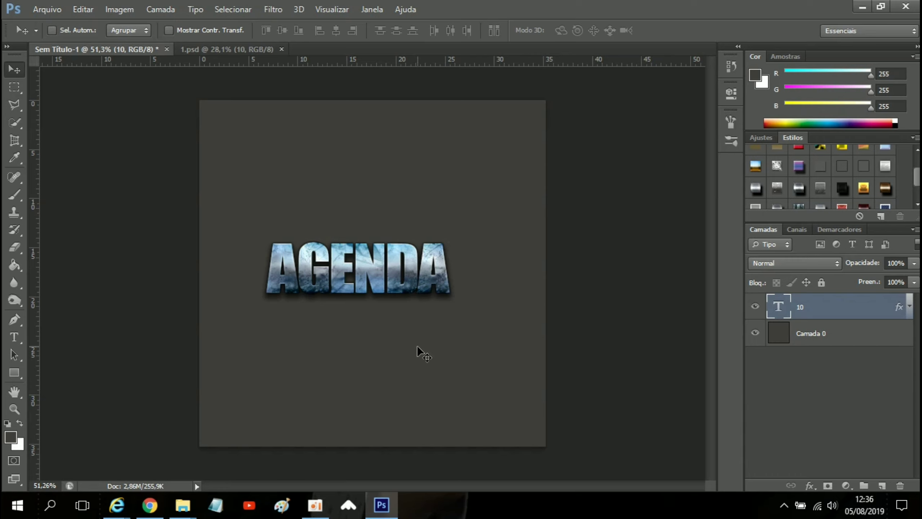
left_click(47, 8)
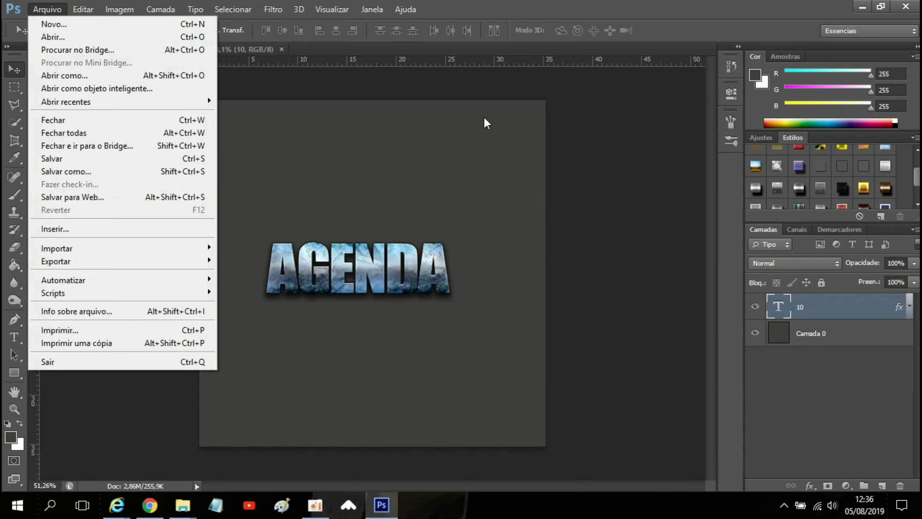
left_click(581, 159)
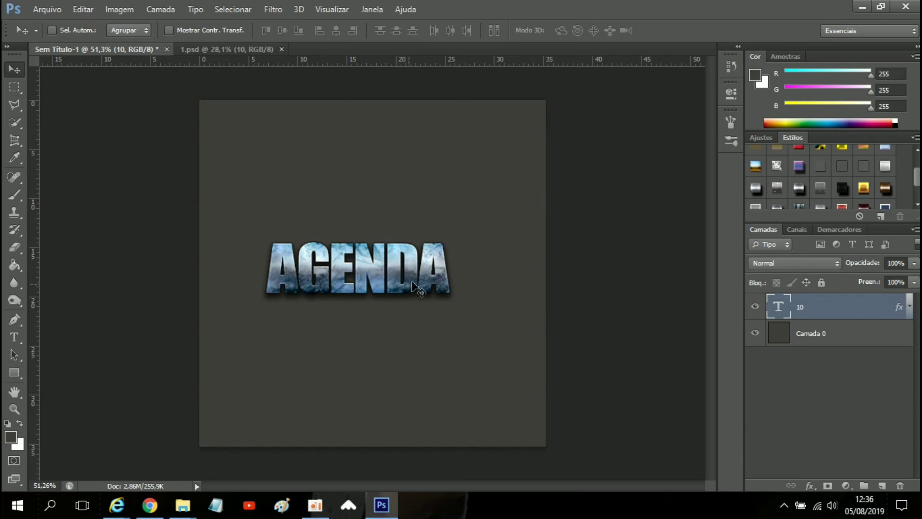
left_click_drag(398, 286, 396, 176)
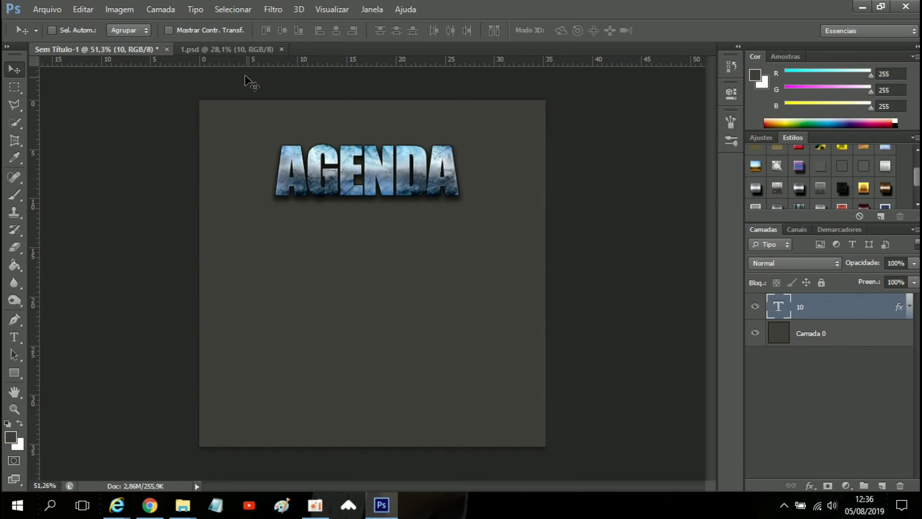
Copy the ARKHAM text layer 02 from 1.psd into Sem Título-1, placing it below the AGENDA text.
left_click(242, 51)
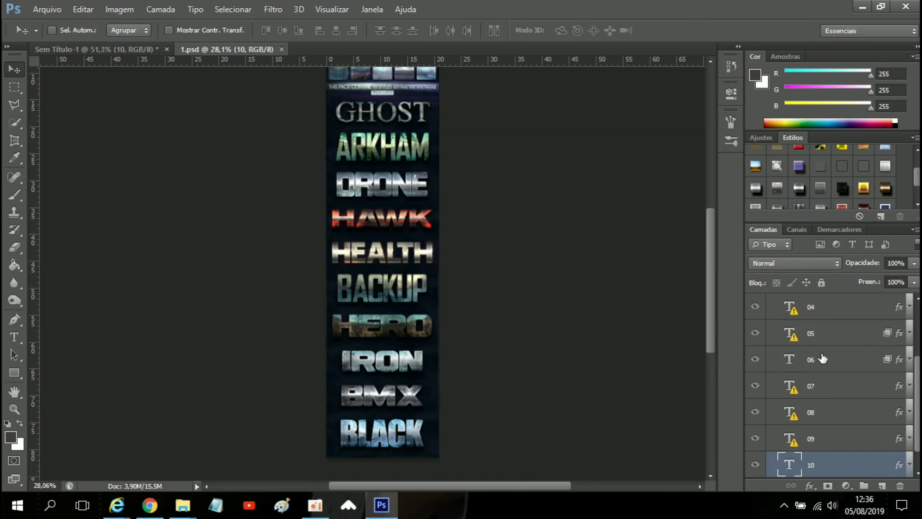
scroll(374, 127, "up", 1)
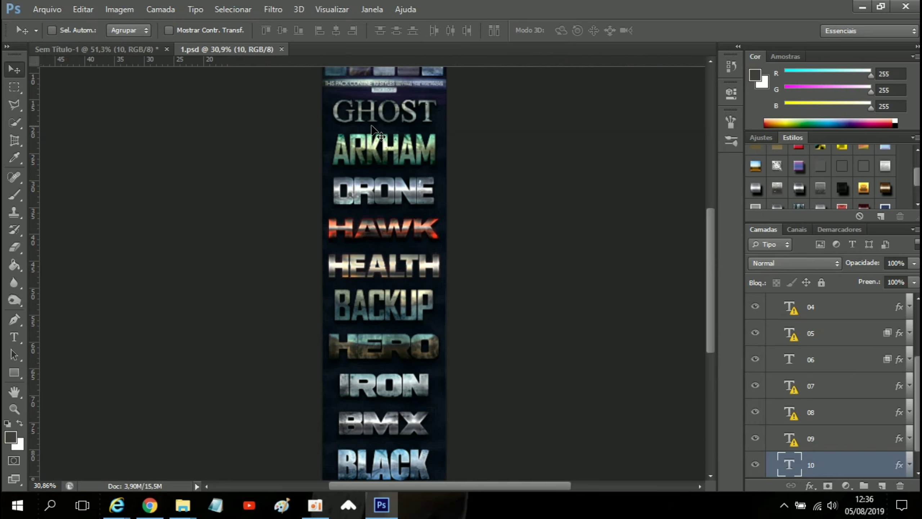
scroll(838, 330, "up", 2)
left_click(837, 318)
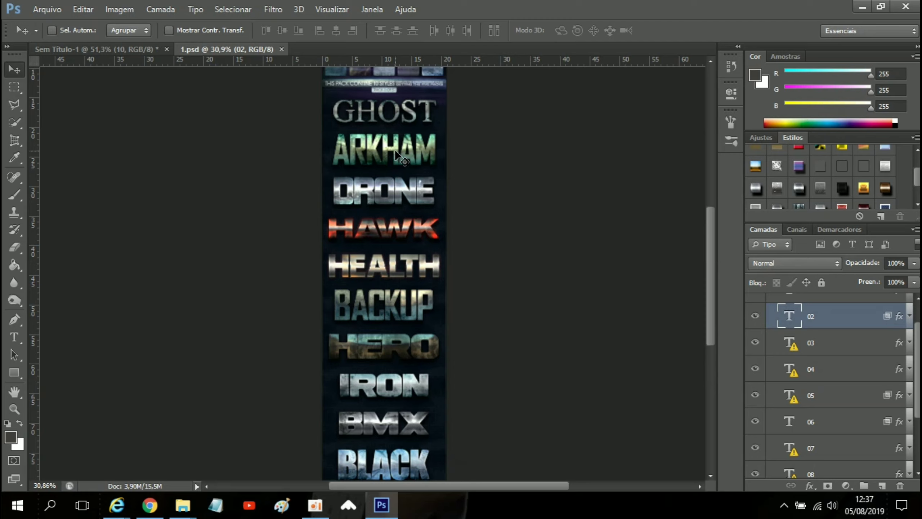
left_click_drag(396, 150, 282, 196)
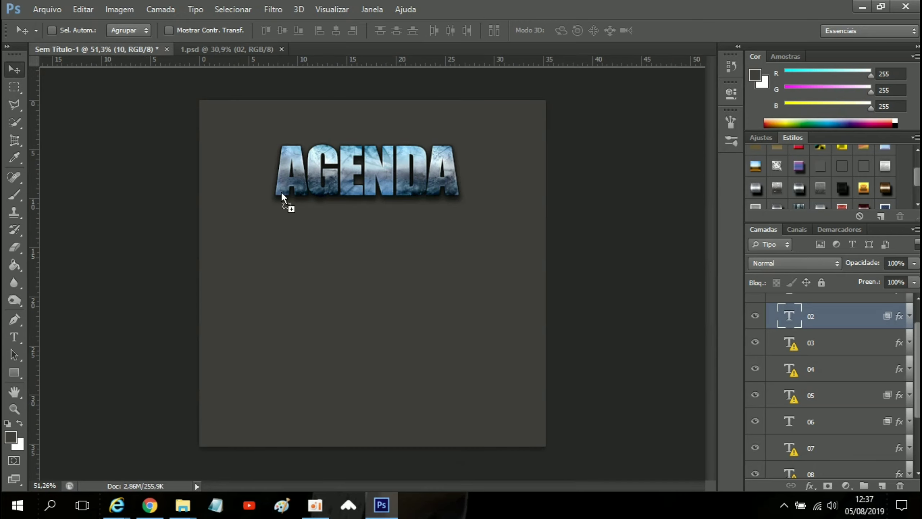
left_click_drag(360, 285, 360, 286)
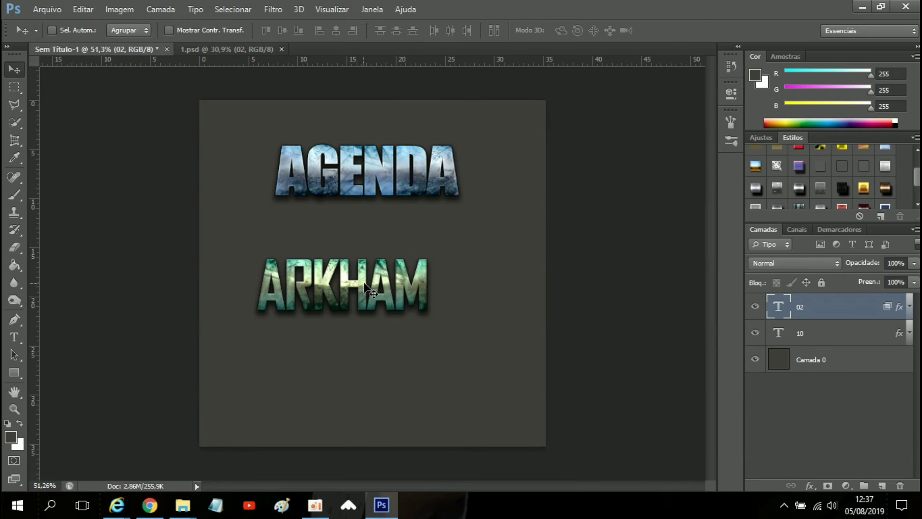
Replace the ARKHAM text in layer 02 with ABERTA and commit the edit.
double_click(778, 306)
left_click_drag(435, 289, 220, 284)
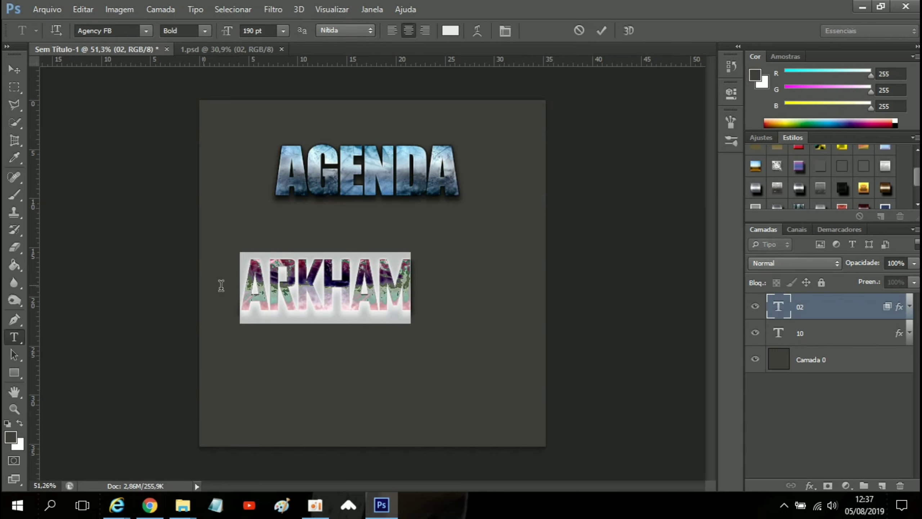
type("ABERTA")
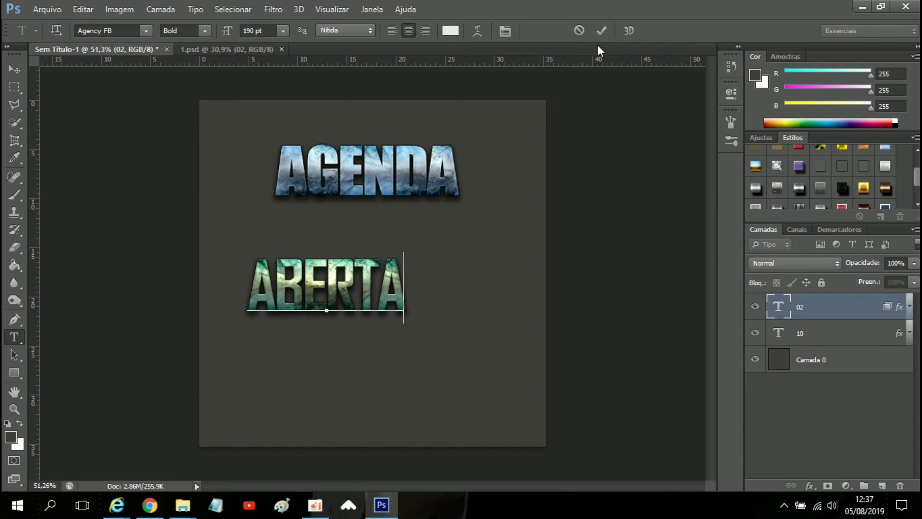
left_click(601, 31)
Free-transform the ABERTA text, placing it directly under AGENDA and enlarging it to about 119% to match AGENDA's width.
key("ctrl+t")
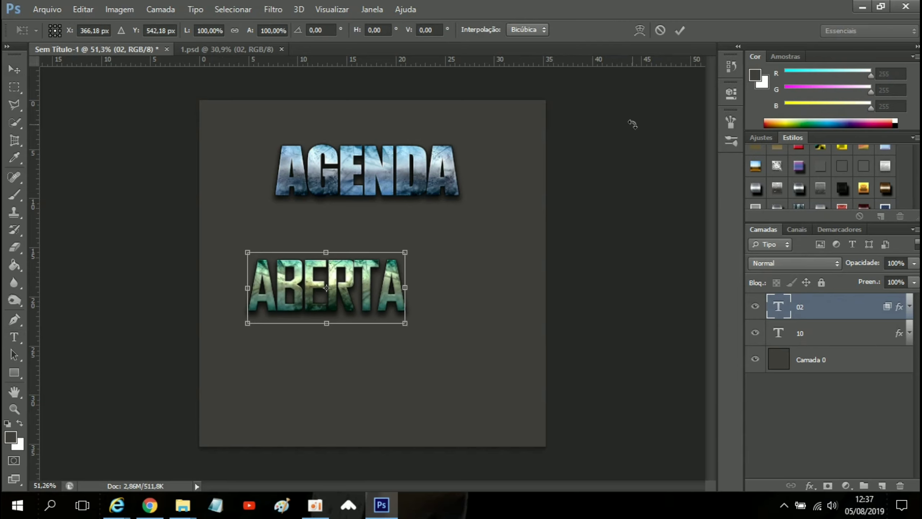
left_click_drag(314, 279, 342, 222)
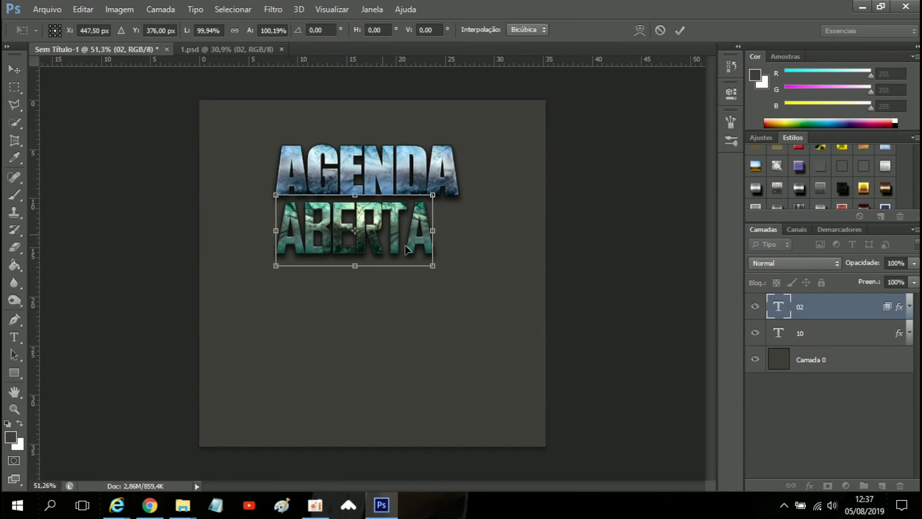
left_click_drag(432, 266, 462, 279)
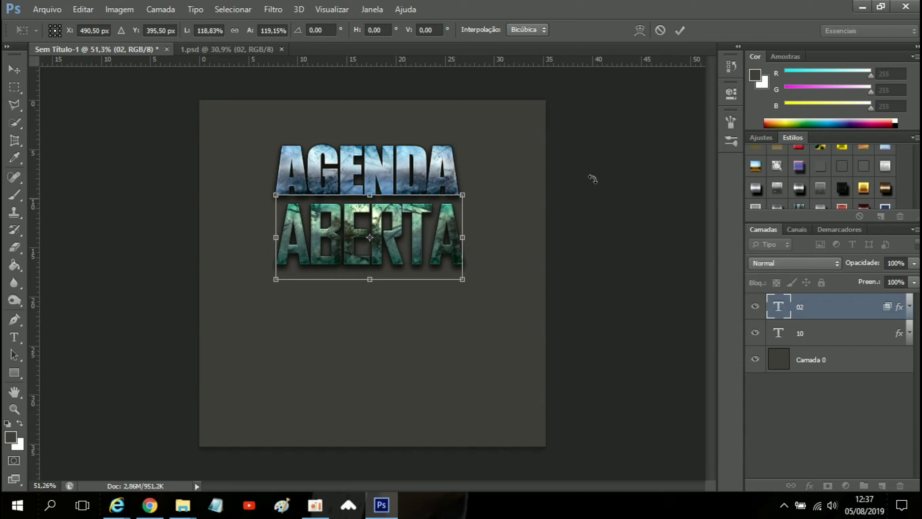
left_click(680, 32)
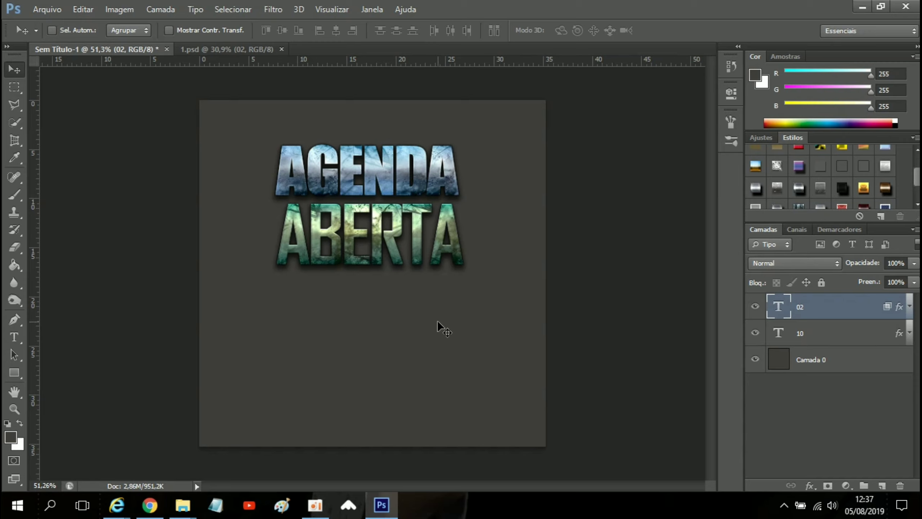
left_click(915, 138)
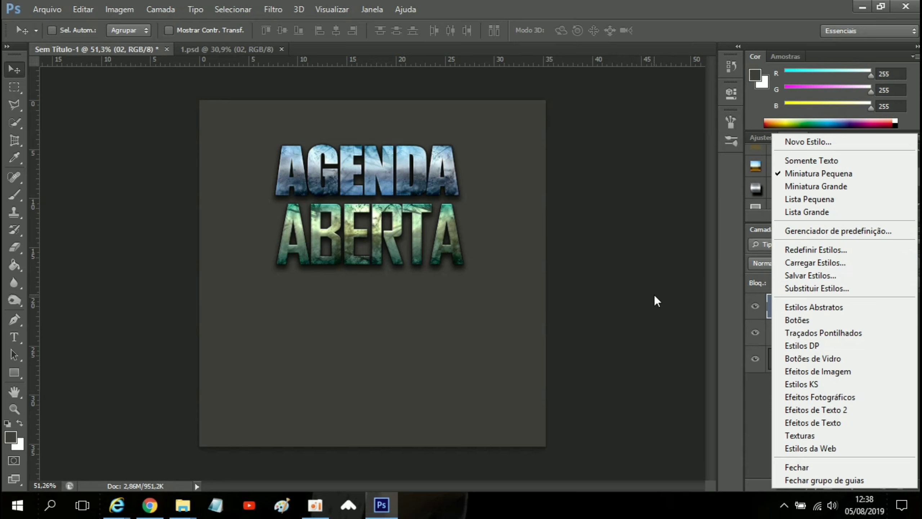
left_click(49, 8)
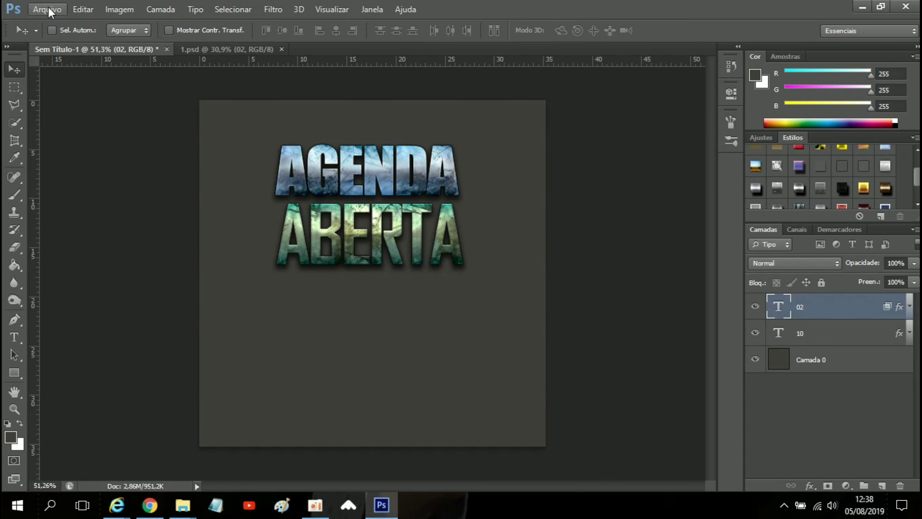
Start opening a file and go up from the METAL folder to the stilos folder.
left_click(49, 8)
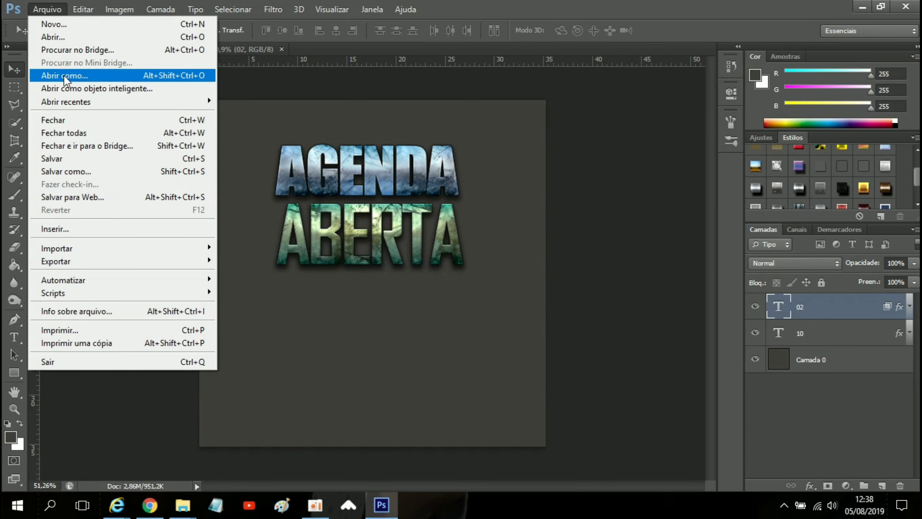
left_click(59, 39)
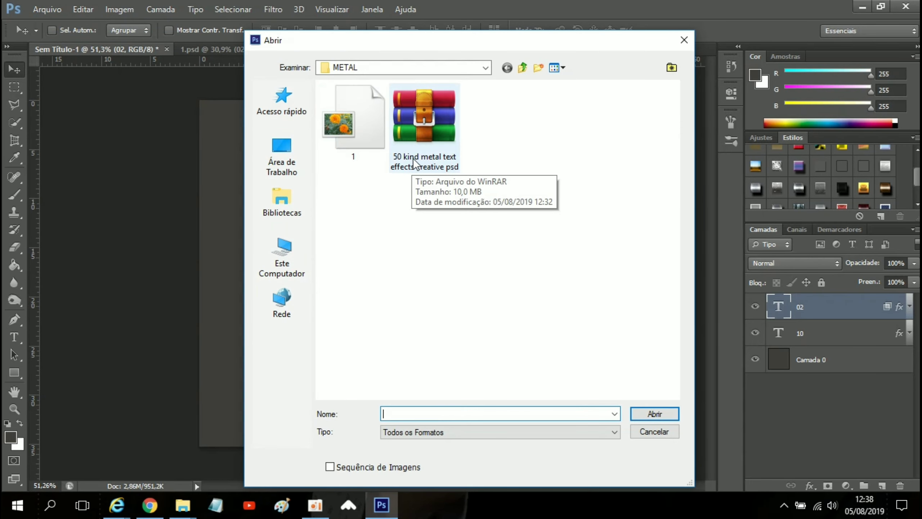
left_click(485, 69)
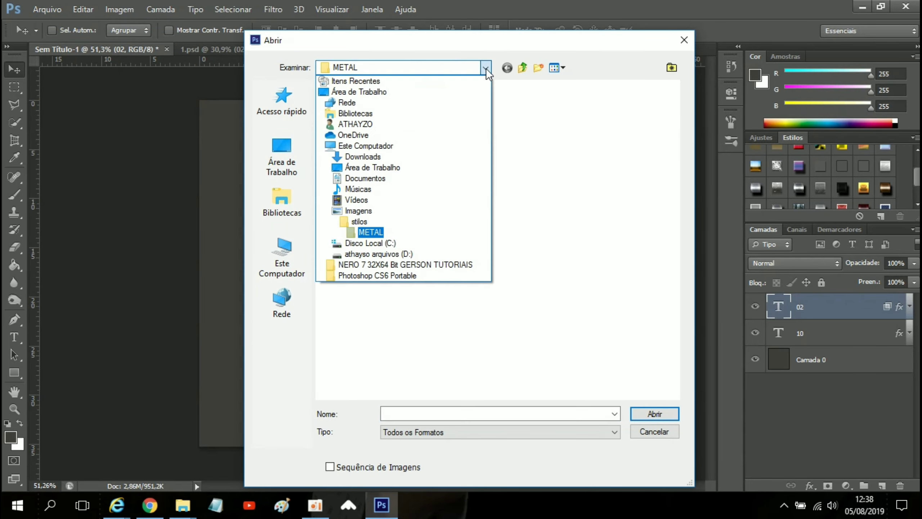
left_click(408, 217)
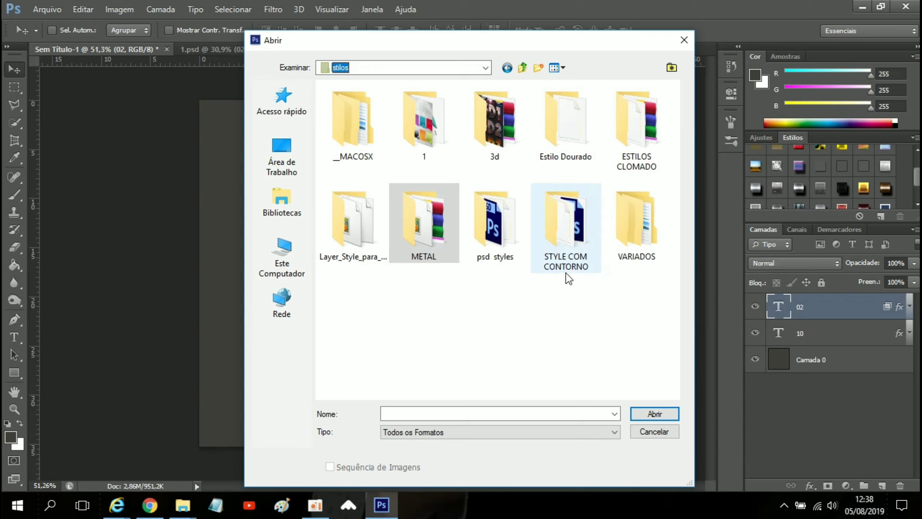
Open the Photoshop file Silver style from ESTILOS CLOMADO, inside Chrome metal textured Photoshop styles and its nested folders named 1.
double_click(646, 147)
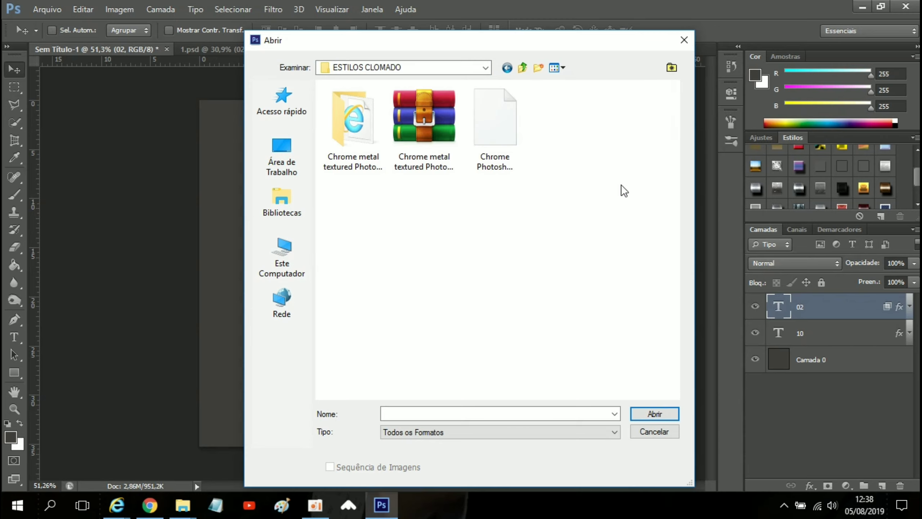
double_click(365, 142)
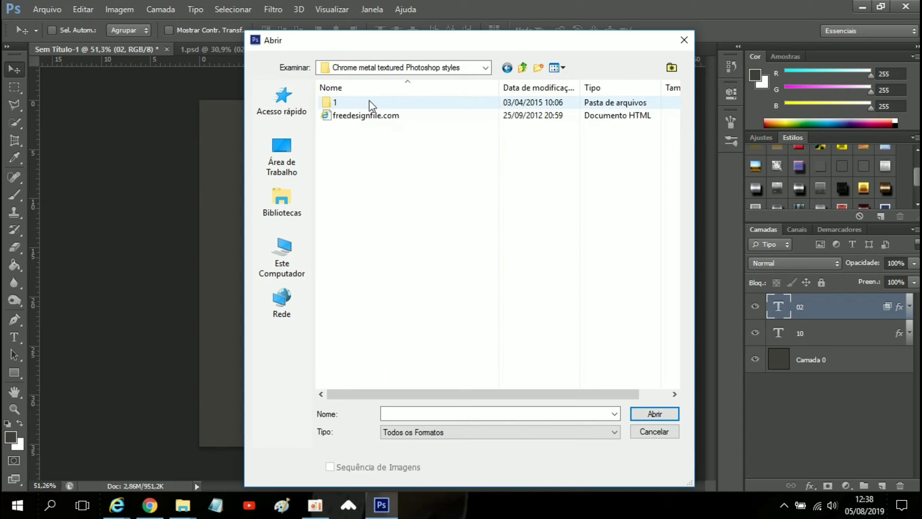
left_click(370, 102)
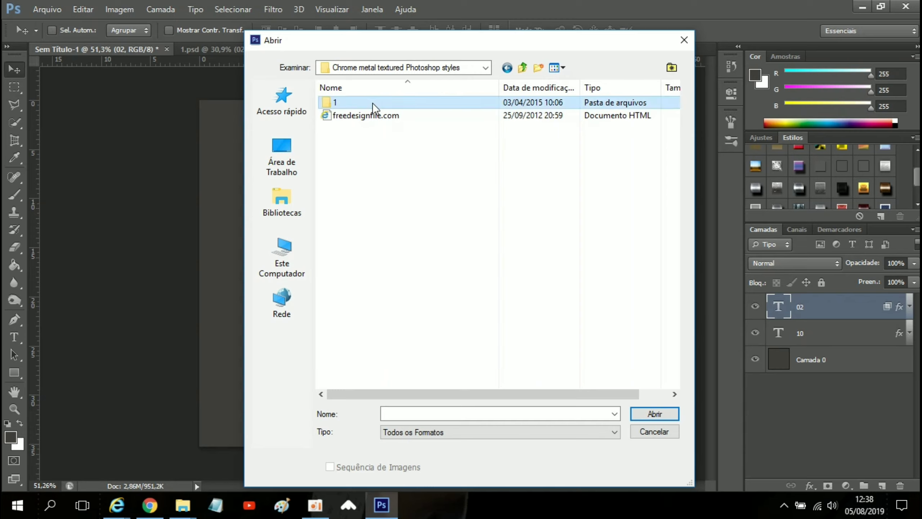
double_click(430, 107)
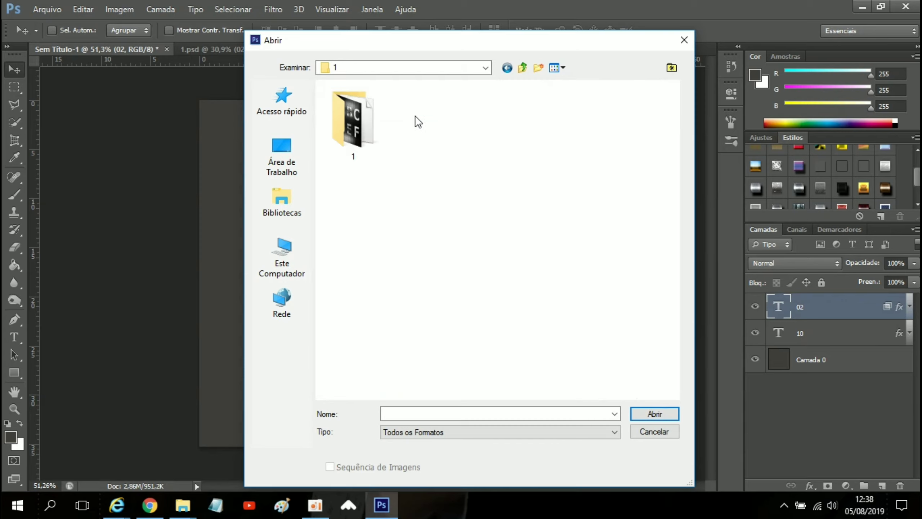
double_click(356, 128)
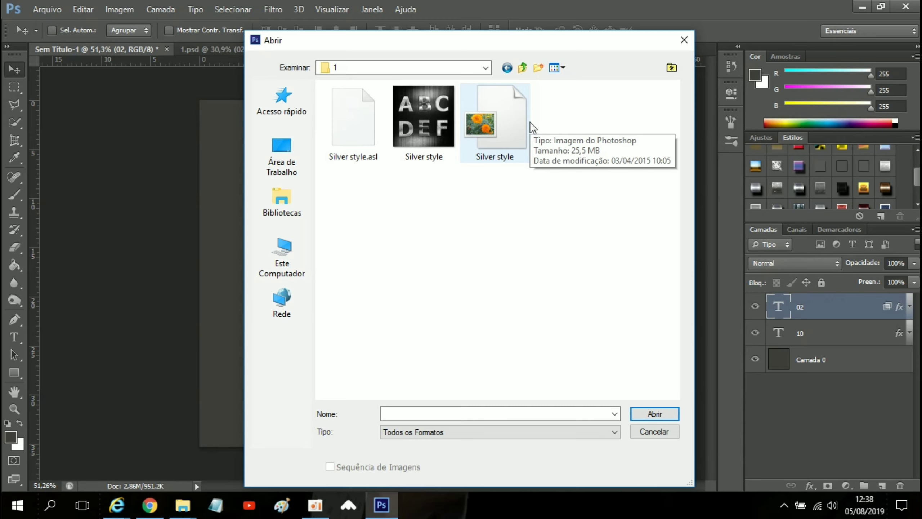
left_click(487, 137)
left_click(656, 413)
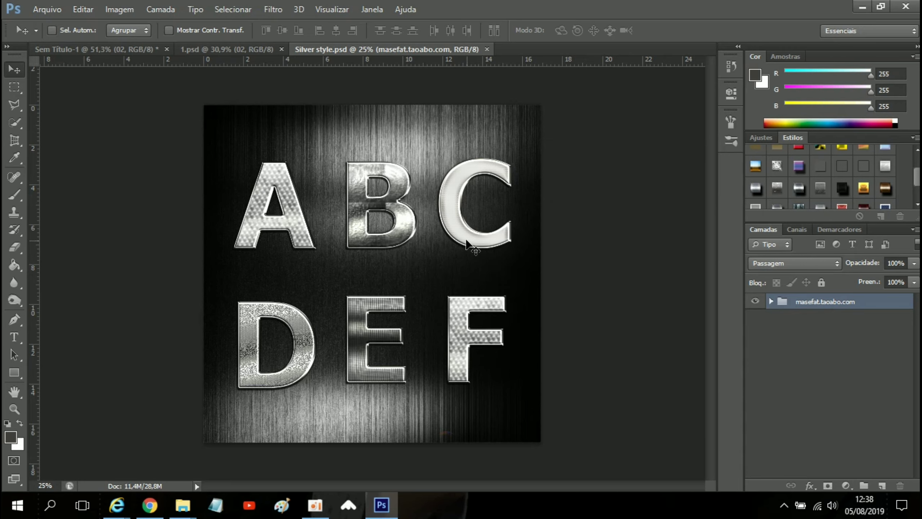
Copy text layer 3, the silver letter A, from Silver style.psd into Sem Título-1 and move it toward the lower part of the canvas.
left_click(772, 302)
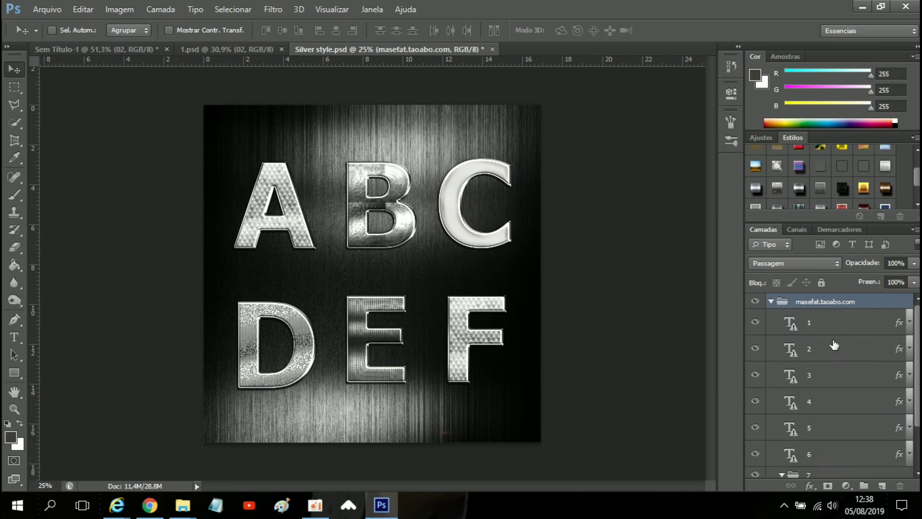
scroll(836, 349, "down", 2)
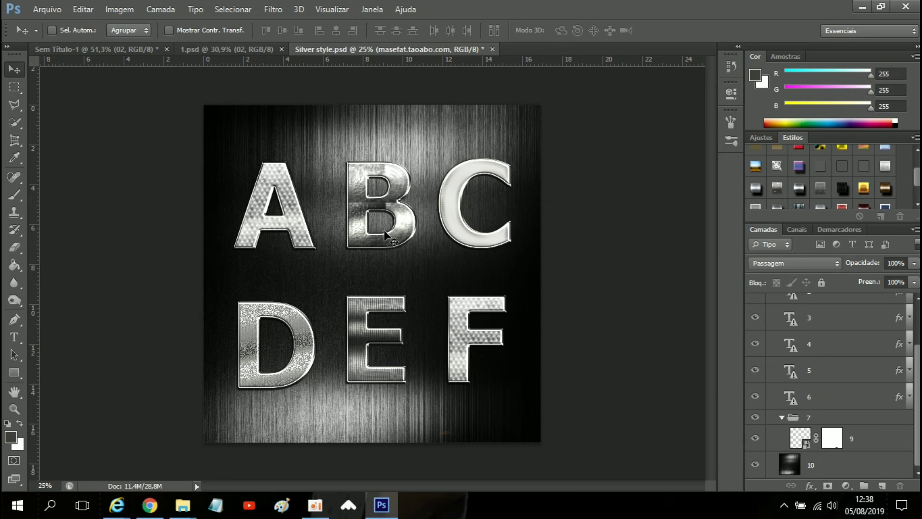
left_click(813, 319)
left_click_drag(435, 250, 338, 276)
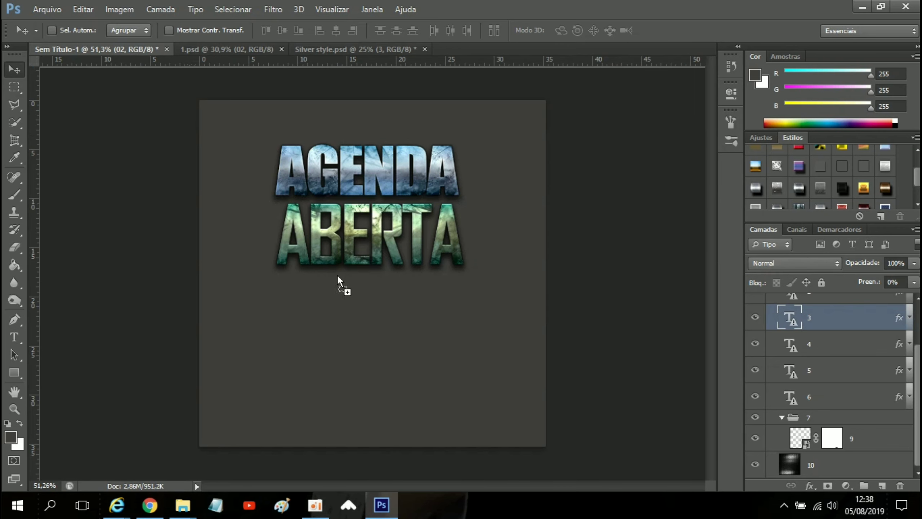
left_click_drag(387, 345, 386, 348)
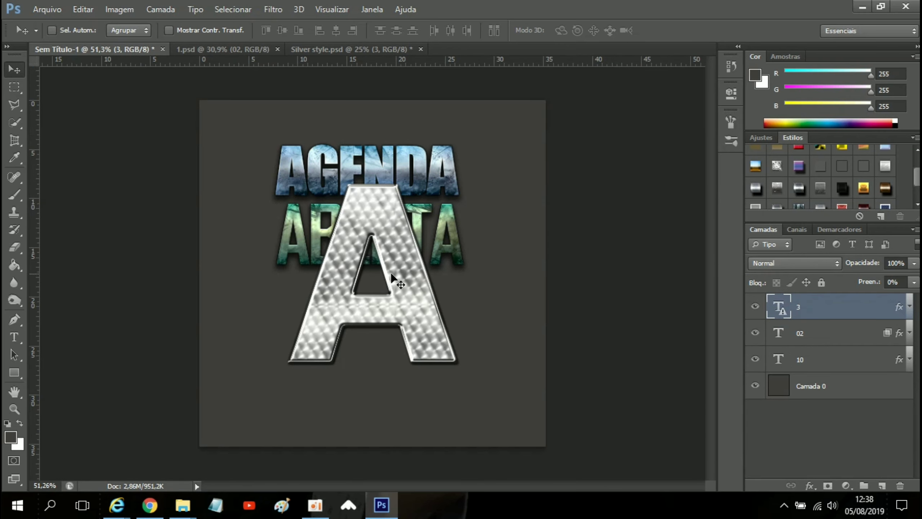
left_click_drag(403, 279, 414, 343)
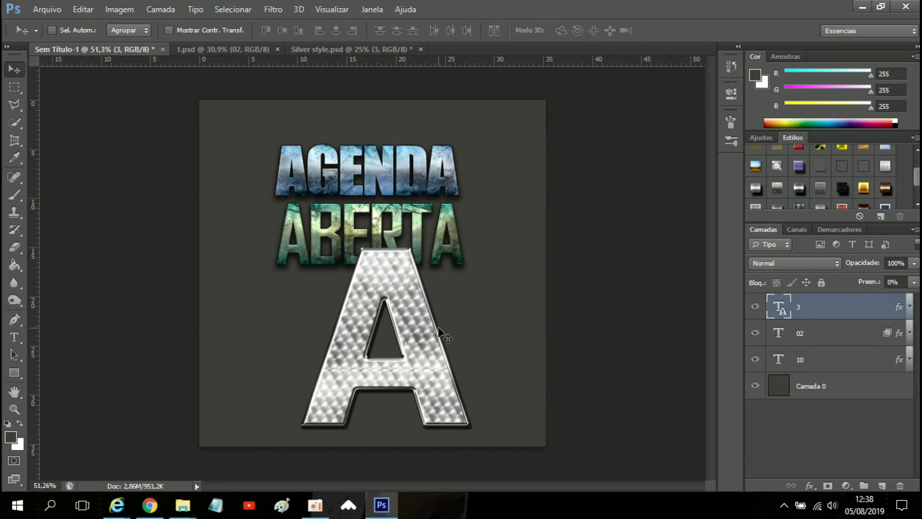
Replace the letter A in text layer 3 with BOLA, accepting the layout change, and commit the edit.
double_click(780, 307)
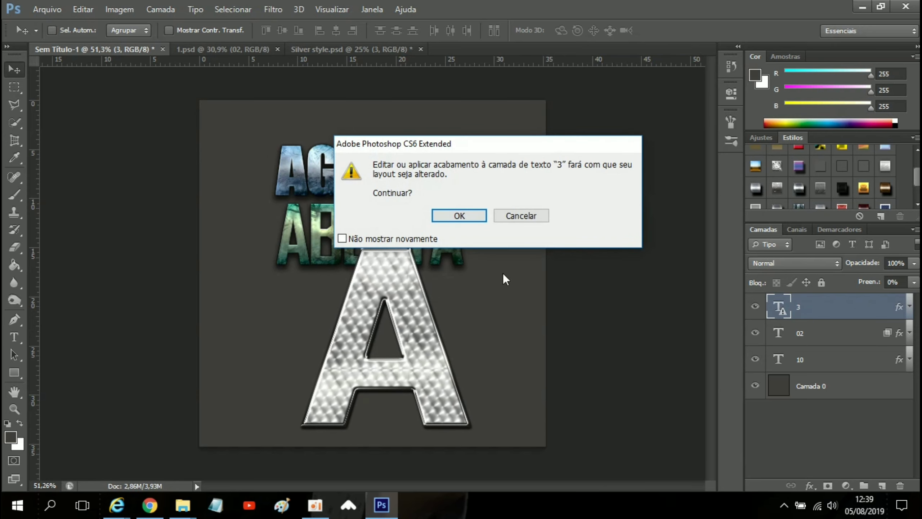
left_click(459, 216)
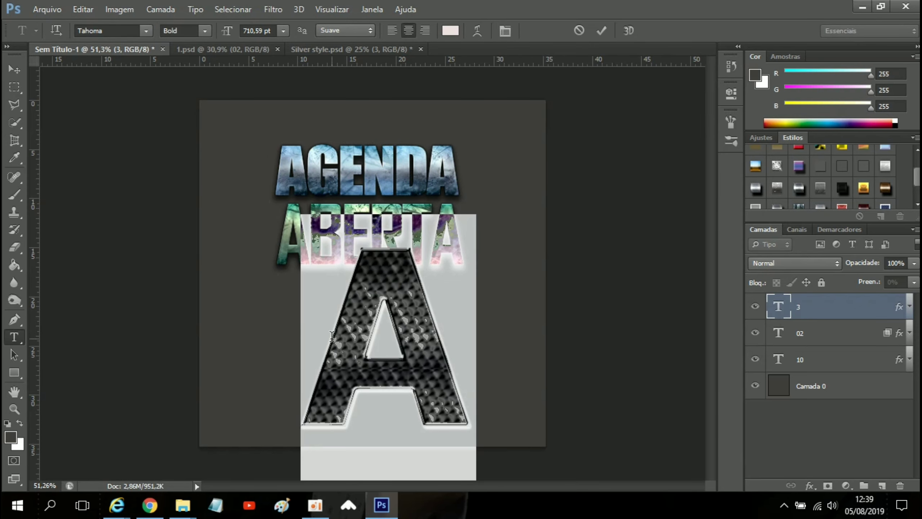
key("BackSpace")
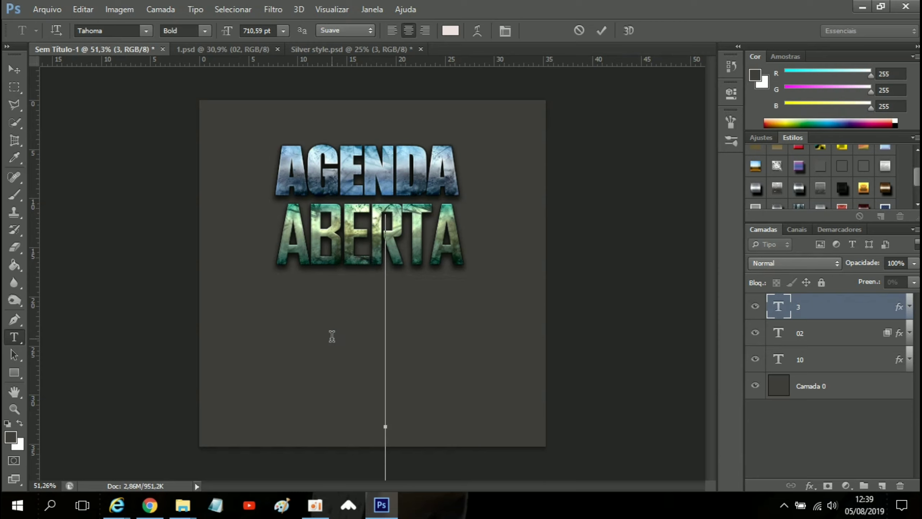
type("BO")
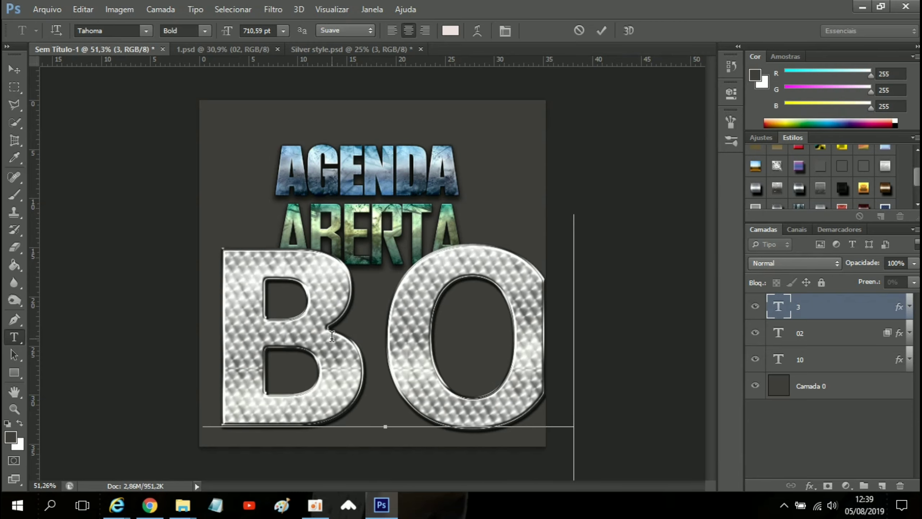
type("L")
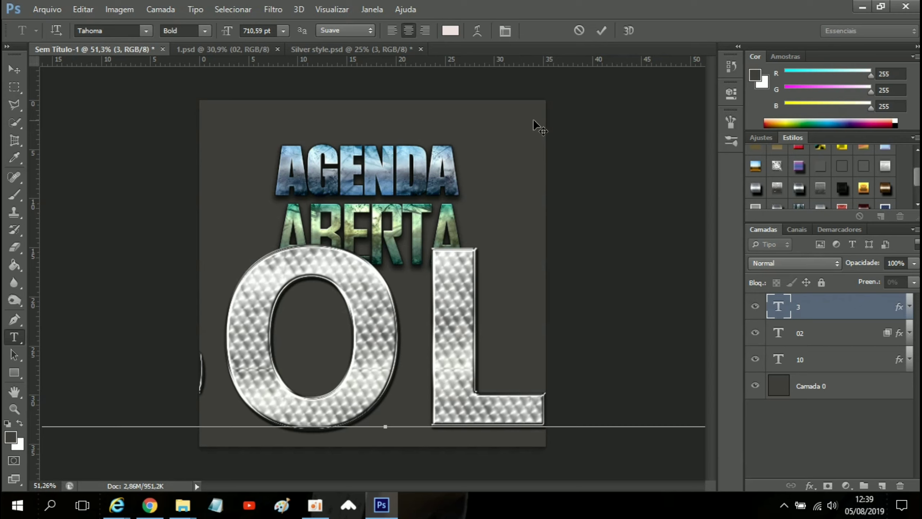
left_click(603, 33)
key("v")
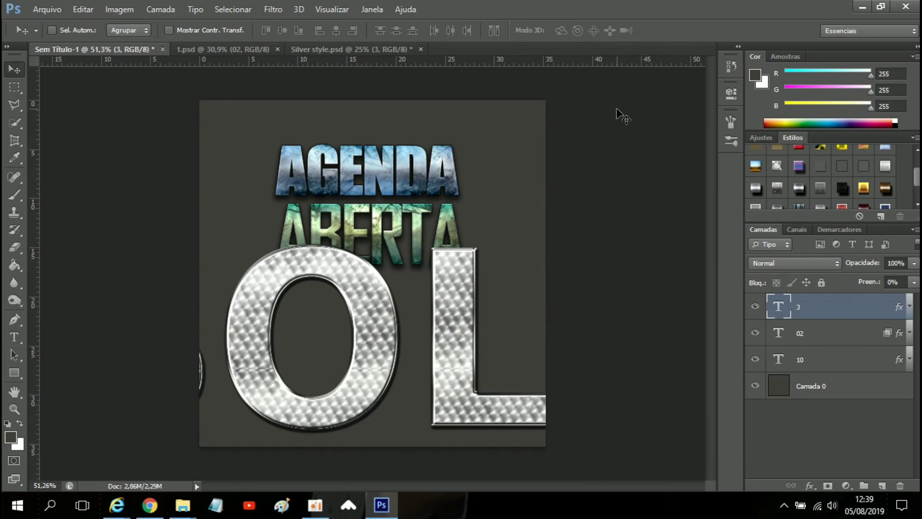
Free-transform the silver text in layer 3, shrinking it to about 59% and placing it below ABERTA.
key("ctrl+t")
left_click_drag(400, 276, 409, 141)
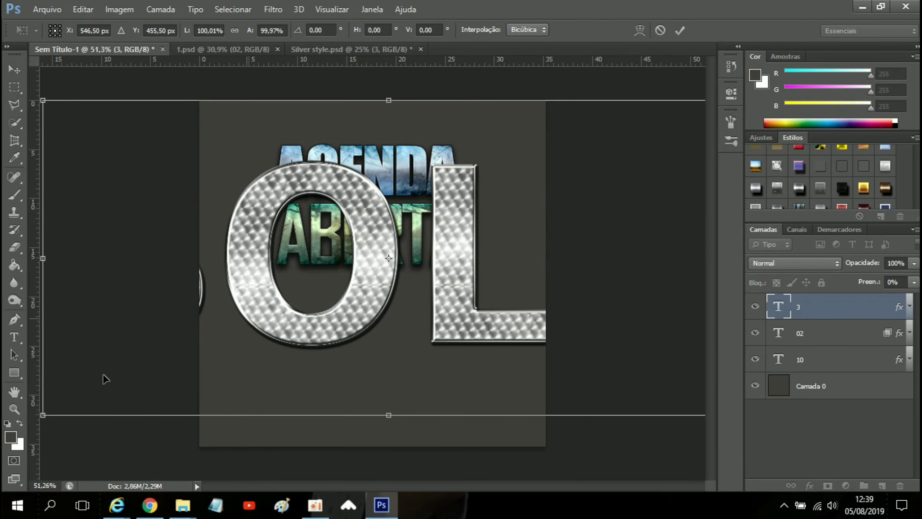
left_click_drag(43, 415, 325, 286)
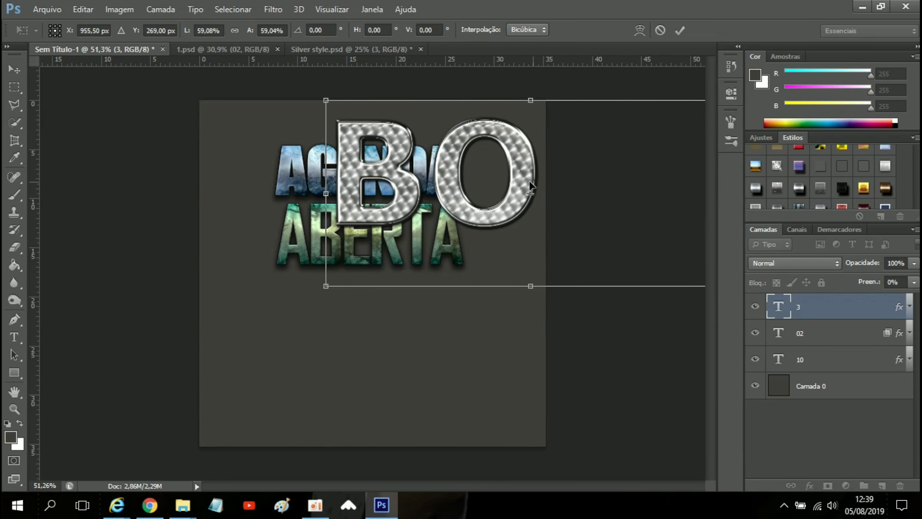
left_click_drag(529, 187, 409, 349)
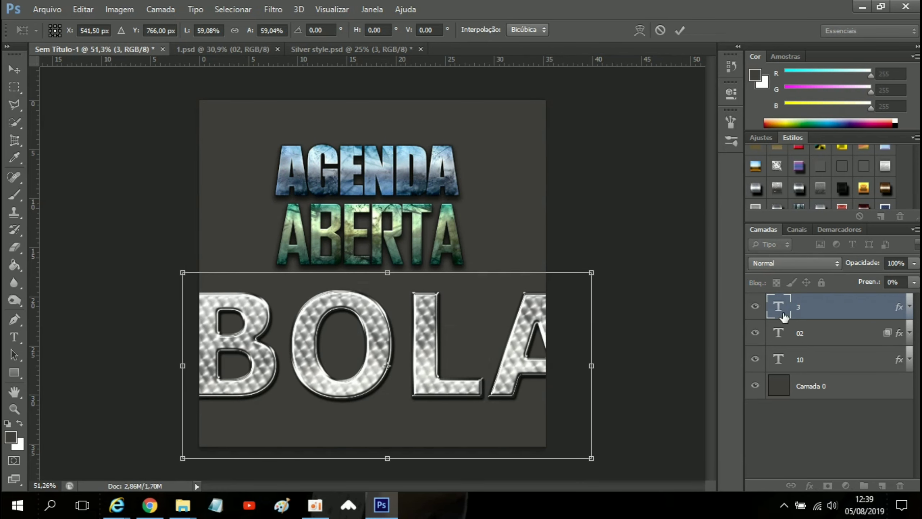
left_click(682, 30)
Replace BOLA in text layer 3 with PSD, commit the edit, and center the word below ABERTA.
double_click(779, 307)
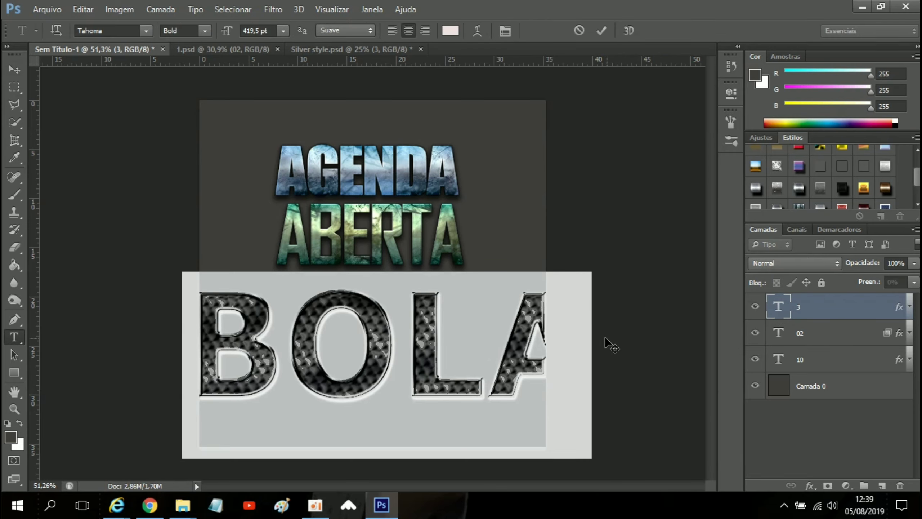
left_click_drag(605, 337, 218, 328)
key("BackSpace")
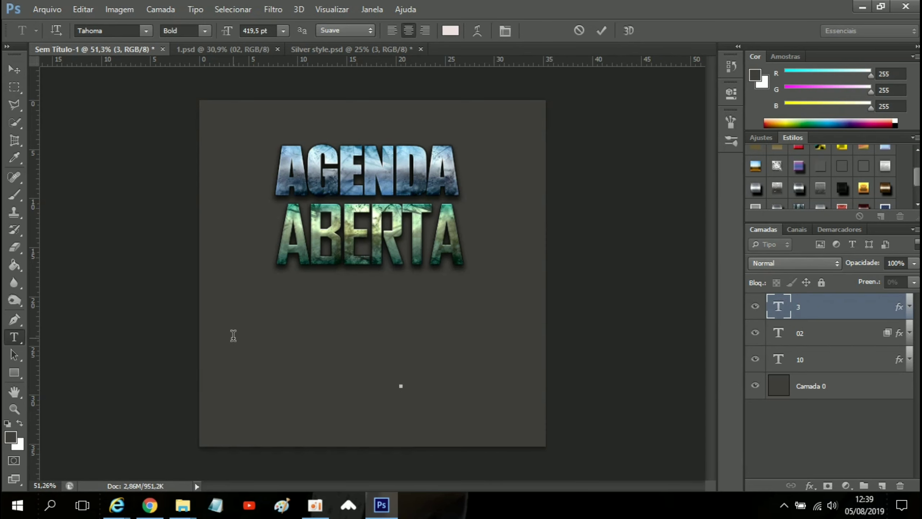
type("PSD")
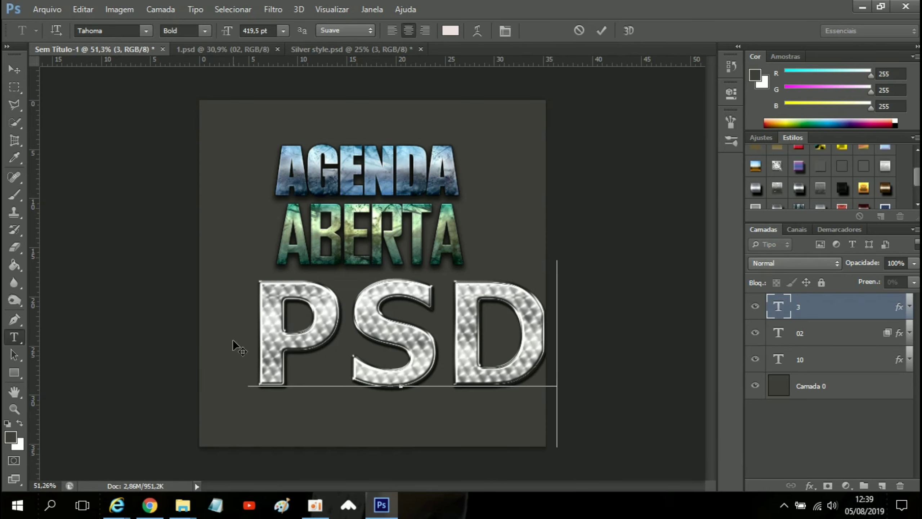
left_click(603, 31)
key("v")
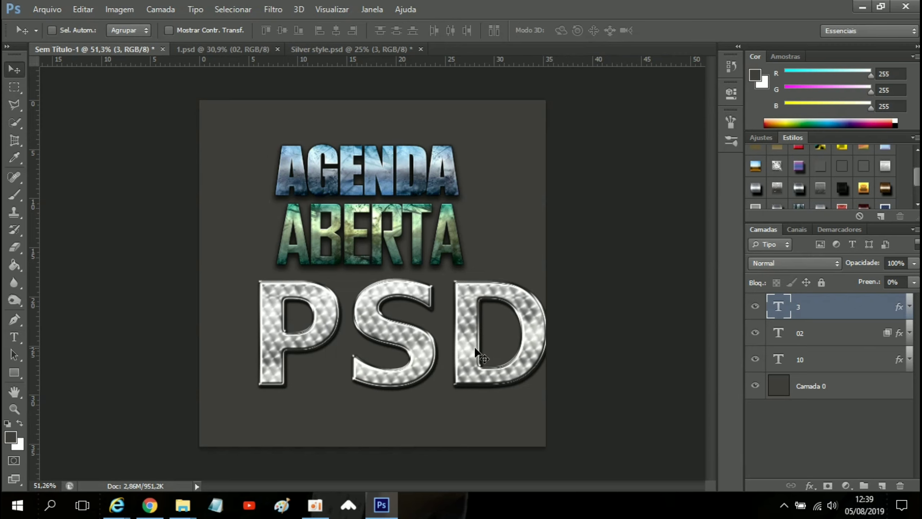
left_click_drag(475, 349, 424, 349)
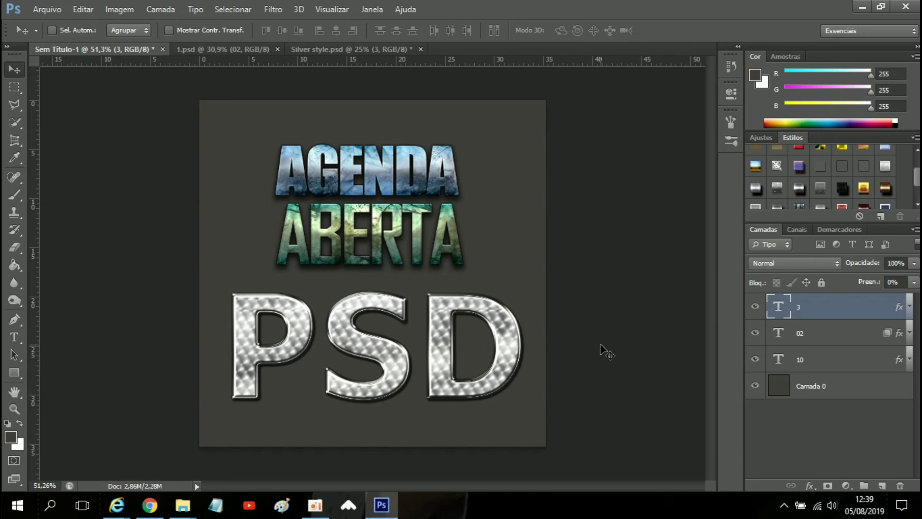
Switch to Chrome, return to the 50 kind metal text effects creative psd page, and look through its related text style packs.
left_click(150, 507)
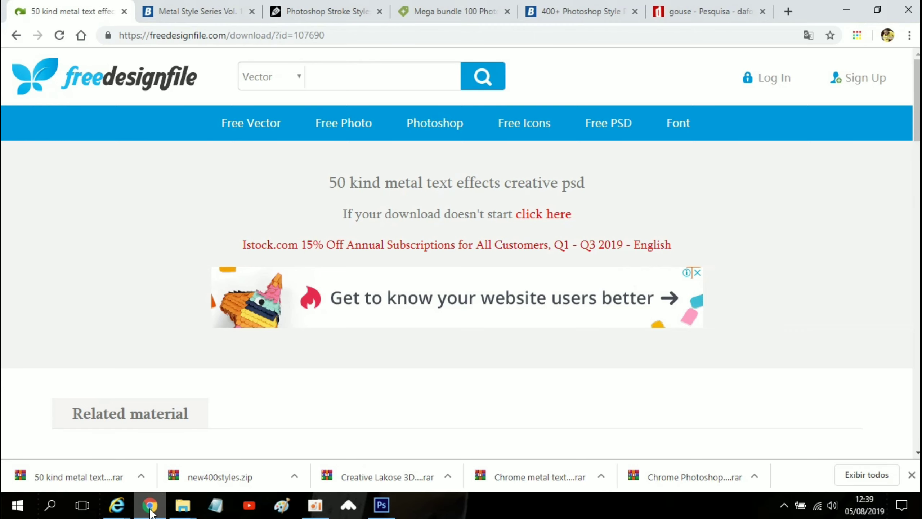
left_click(16, 35)
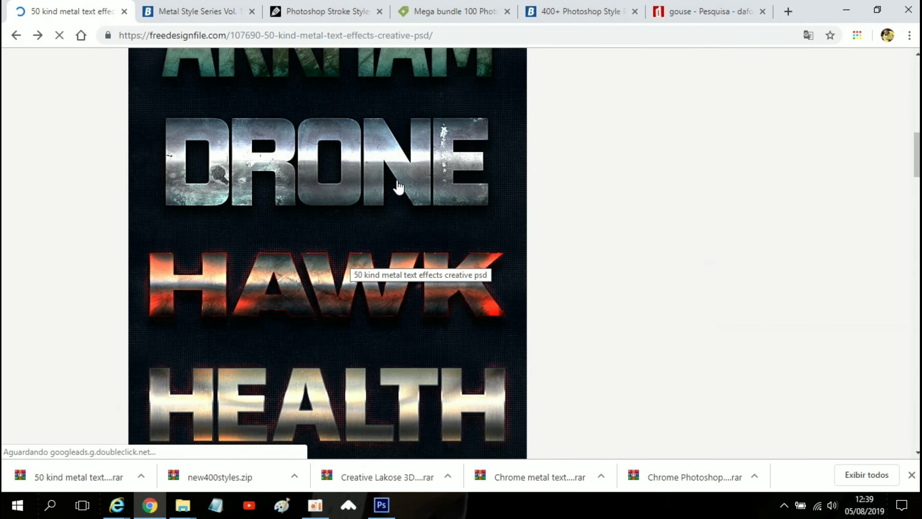
scroll(376, 256, "down", 20)
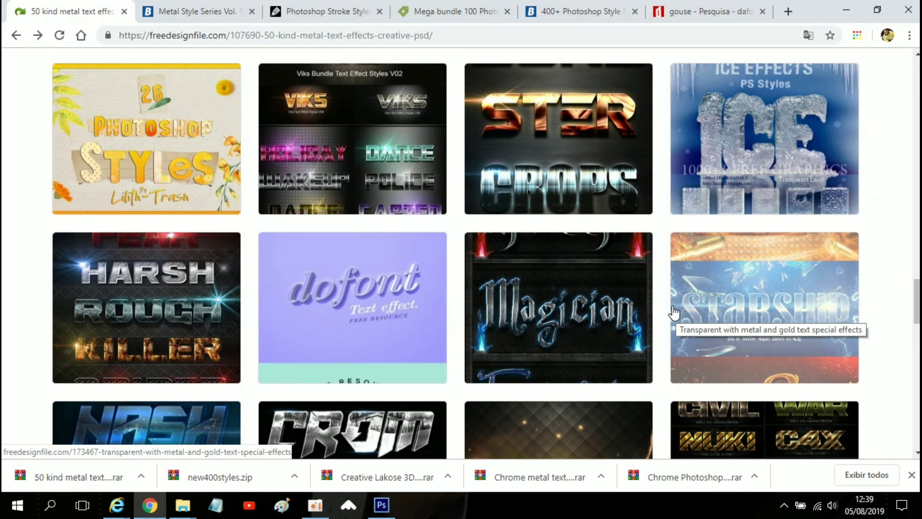
scroll(384, 289, "down", 6)
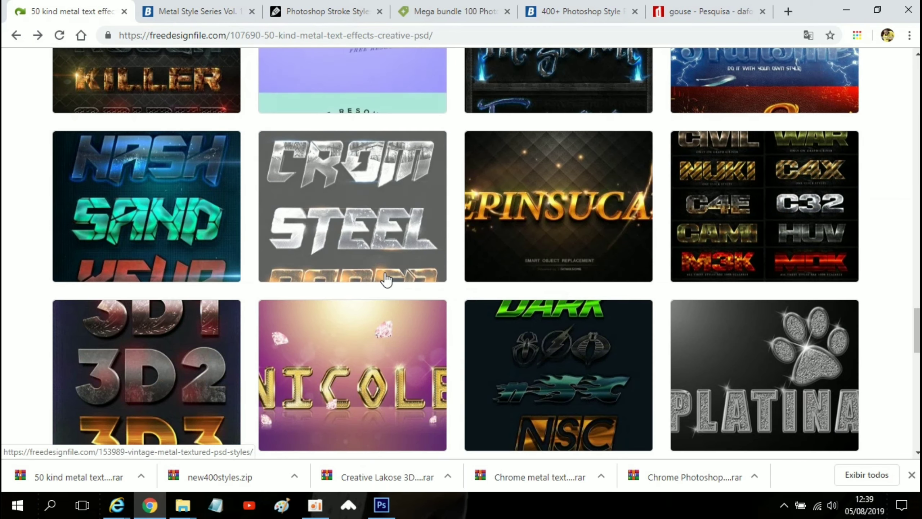
Examine the remaining related material thumbnails on the 50 kind metal text effects page, down to the last row.
scroll(275, 292, "down", 3)
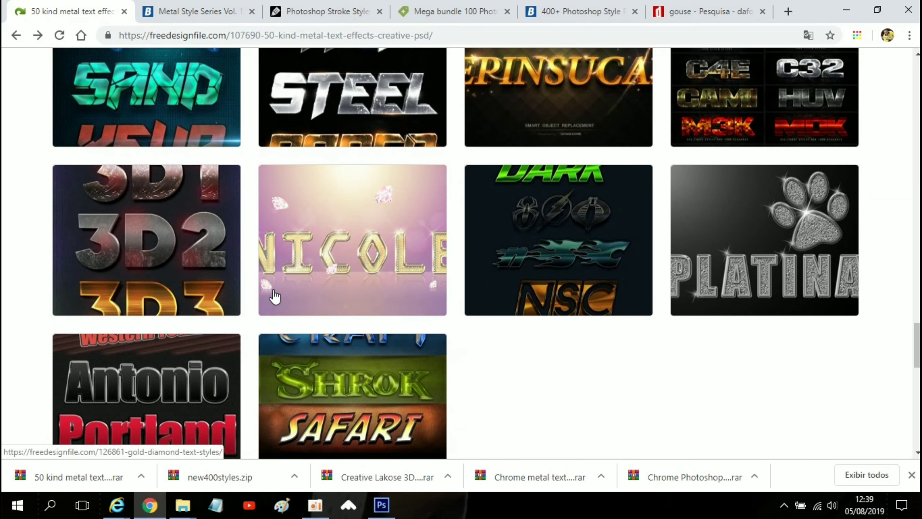
scroll(275, 296, "down", 3)
scroll(275, 296, "down", 4)
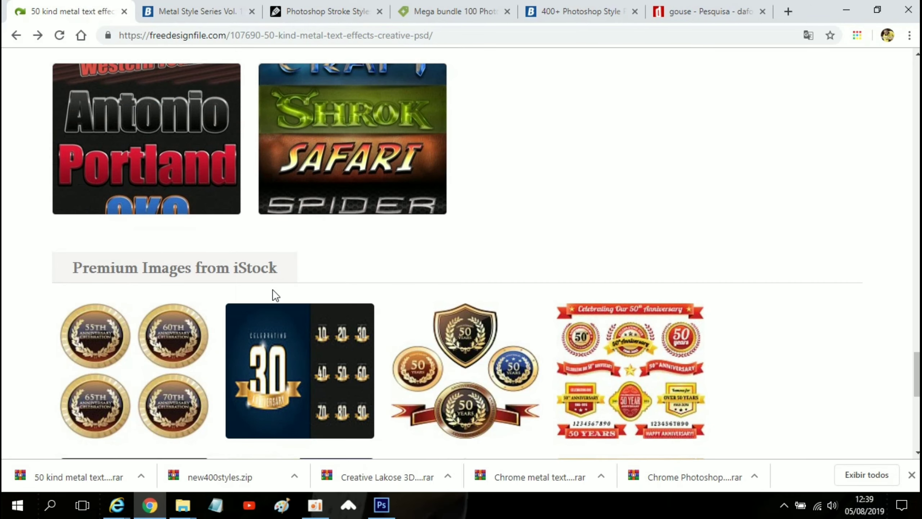
scroll(275, 295, "up", 2)
scroll(273, 288, "up", 6)
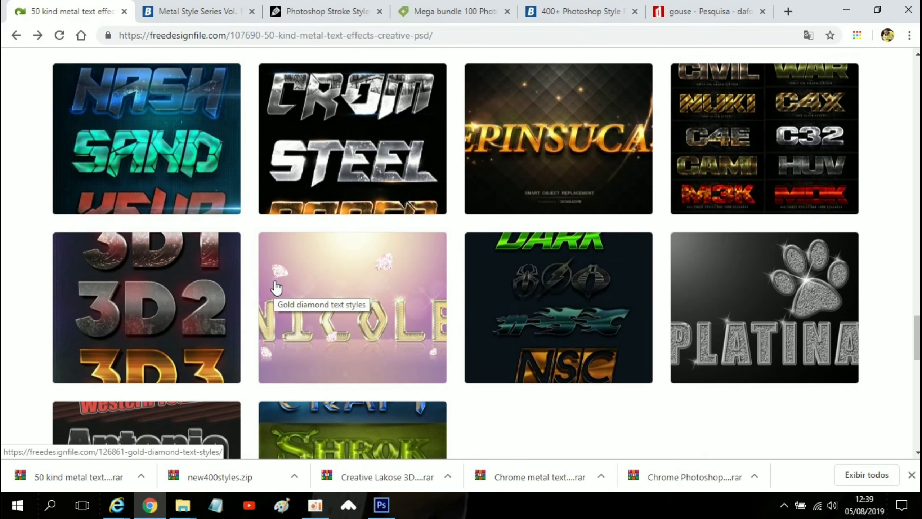
scroll(275, 288, "up", 6)
scroll(276, 288, "up", 5)
scroll(275, 289, "down", 6)
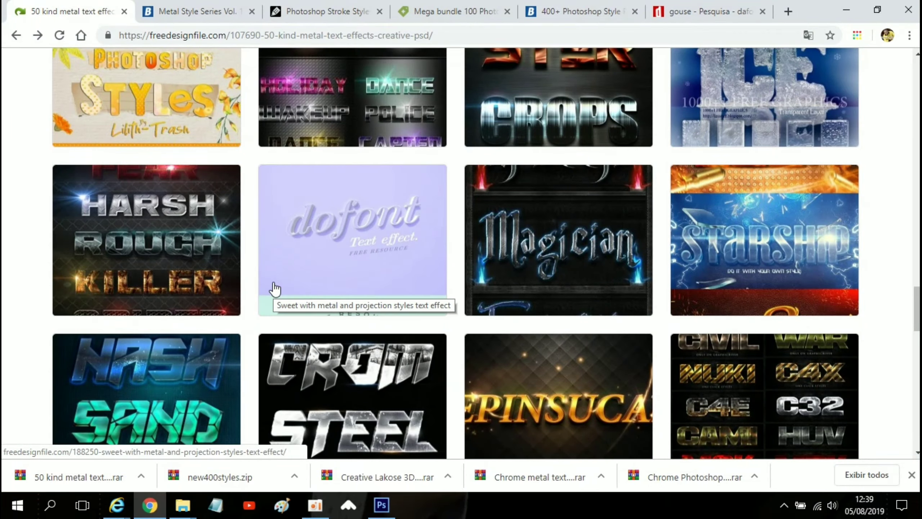
scroll(275, 289, "down", 3)
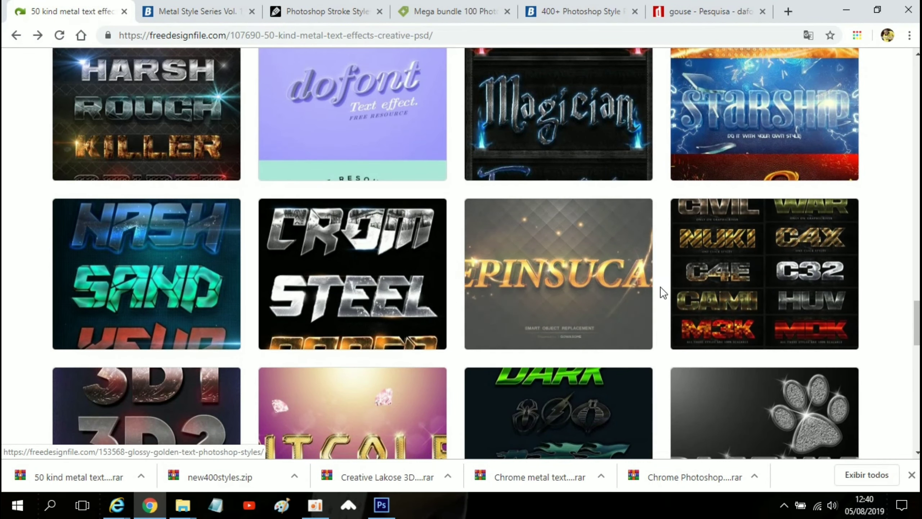
Open the Glossy golden text photoshop styles page, look through it and its related packs, and switch back to Photoshop.
left_click(581, 287)
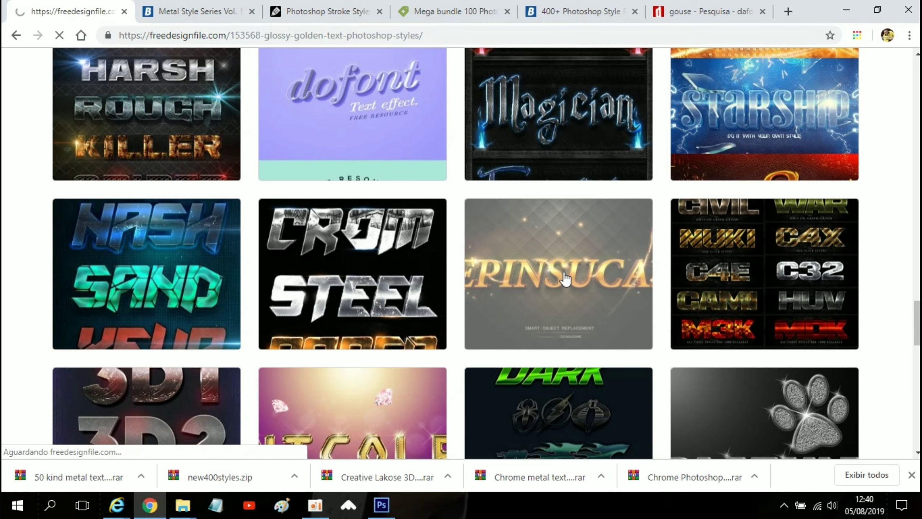
scroll(530, 332, "down", 7)
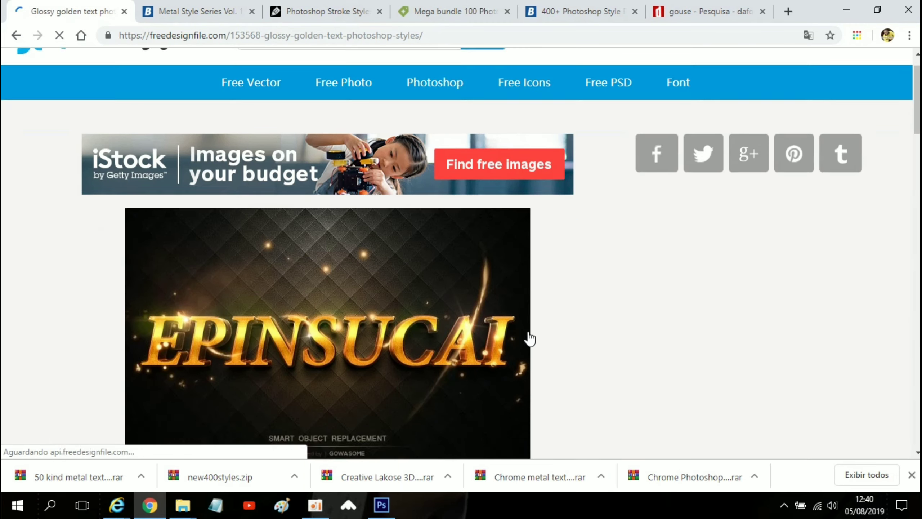
scroll(532, 331, "down", 10)
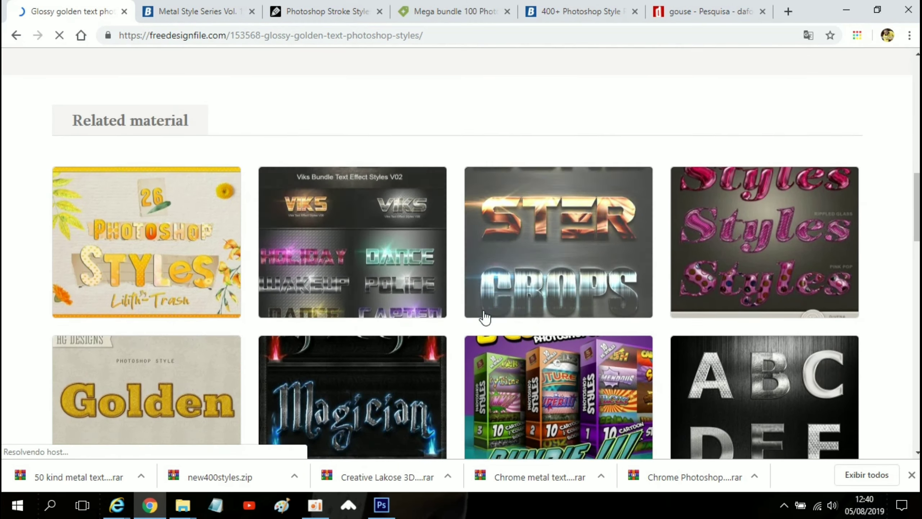
scroll(563, 258, "down", 5)
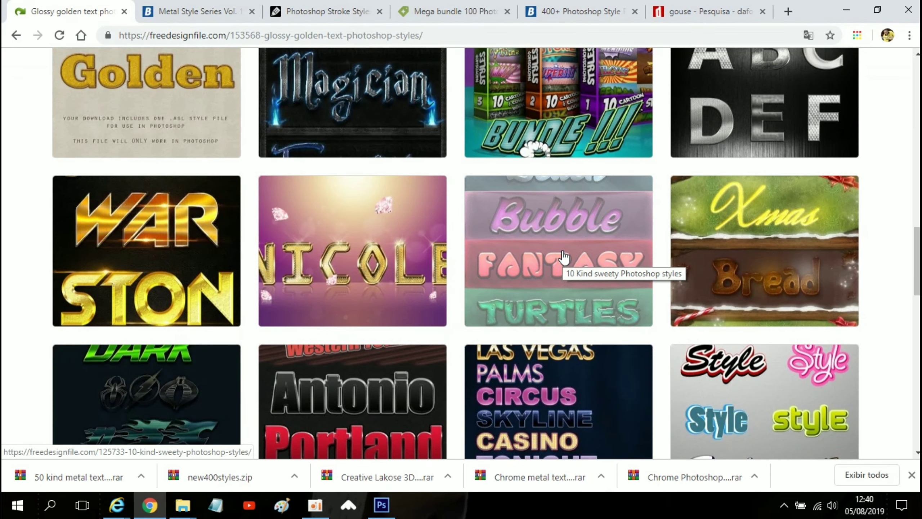
scroll(443, 258, "down", 10)
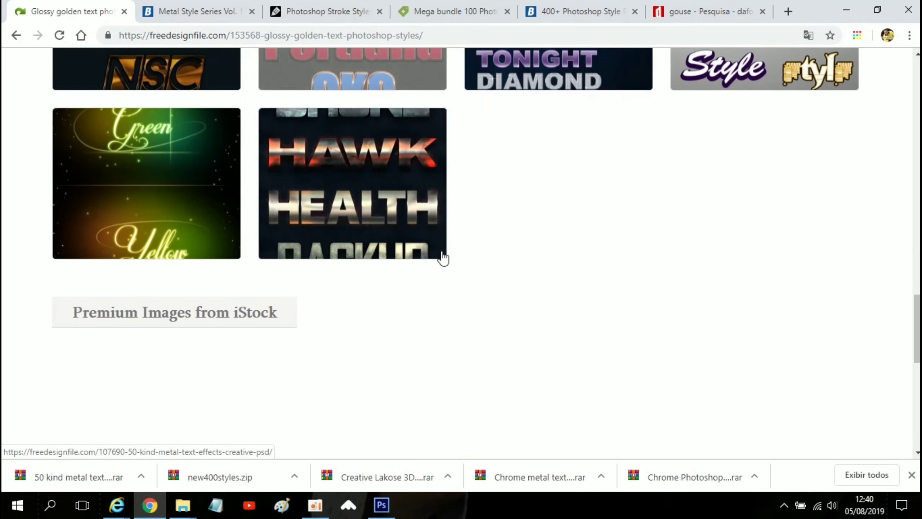
scroll(374, 246, "up", 5)
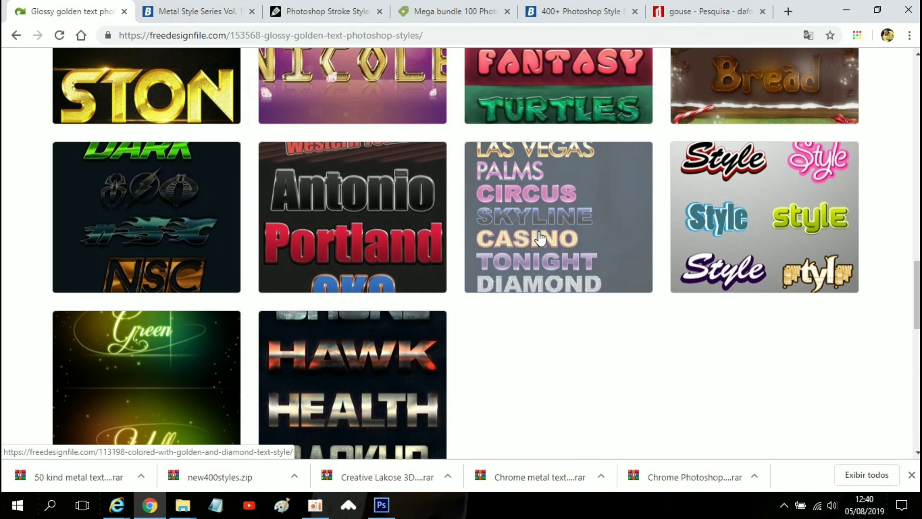
scroll(544, 242, "up", 8)
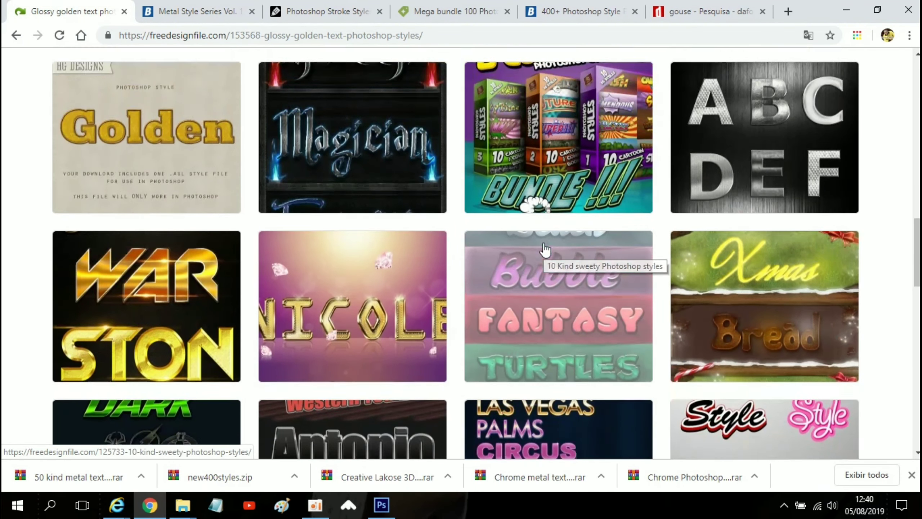
scroll(543, 243, "up", 15)
scroll(428, 243, "down", 4)
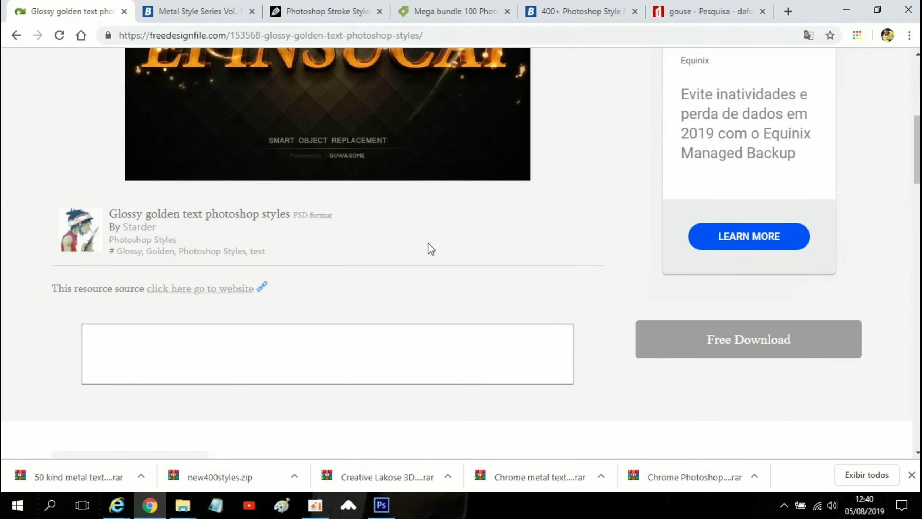
left_click(383, 505)
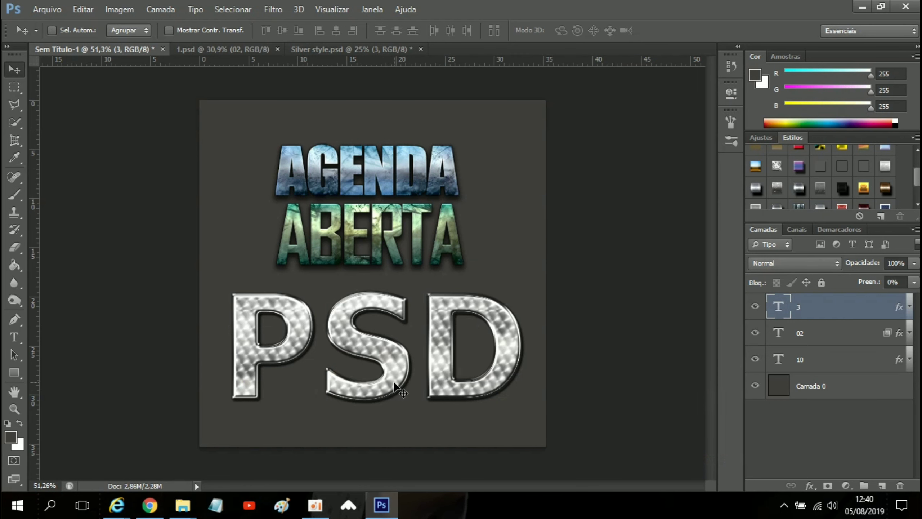